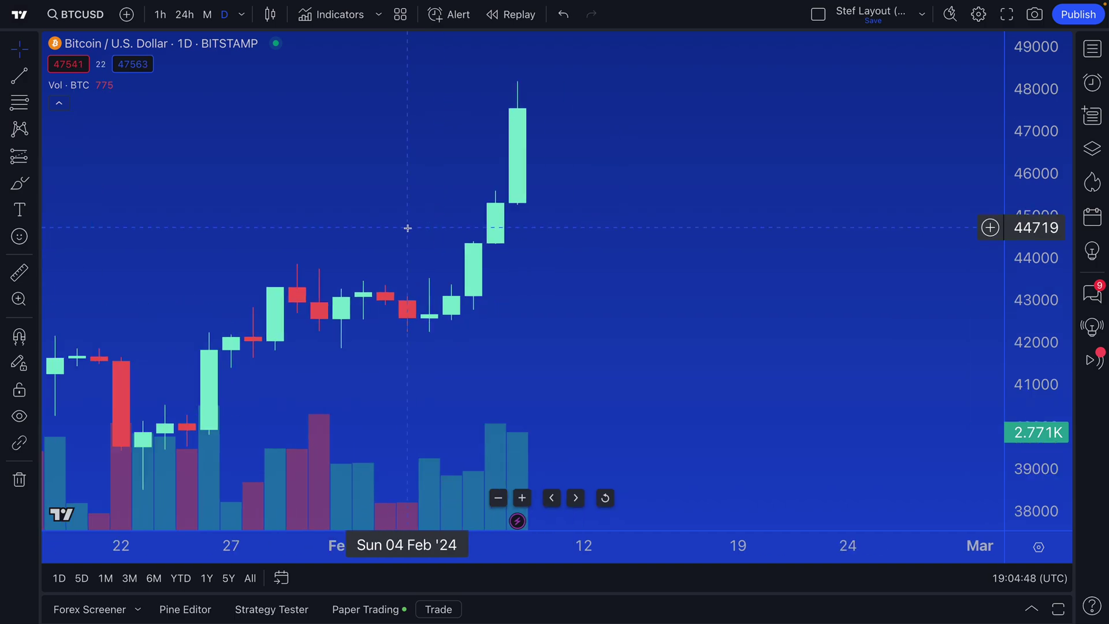
# Step: Briefly open and close Symbol Search, then pan the chart back to earlier January bars
pyautogui.hscroll(2, 389, 230)
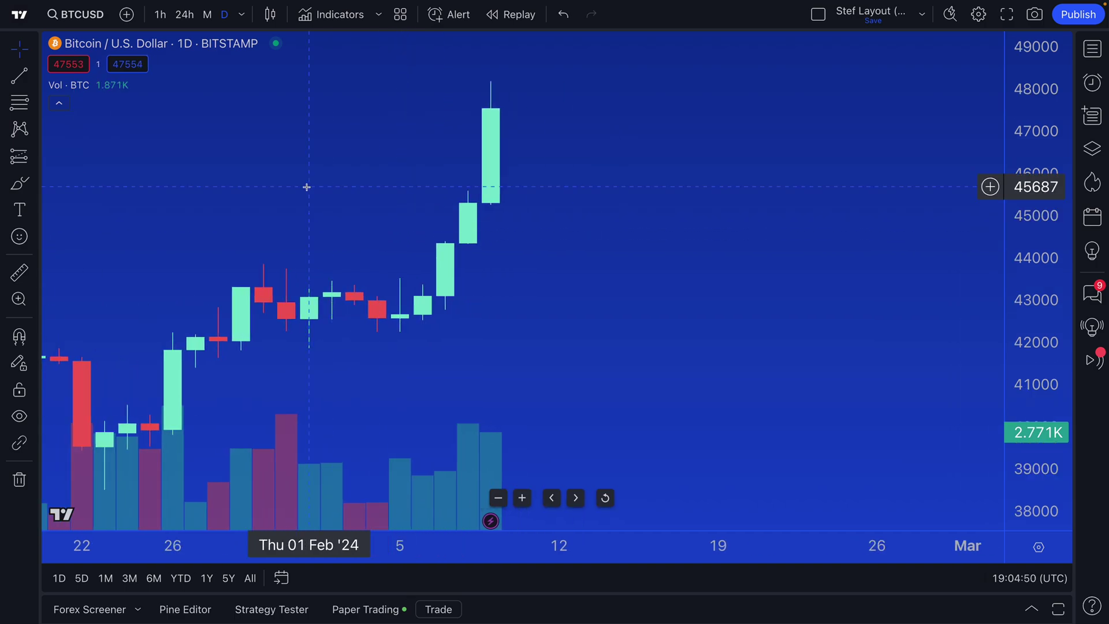
pyautogui.click(76, 22)
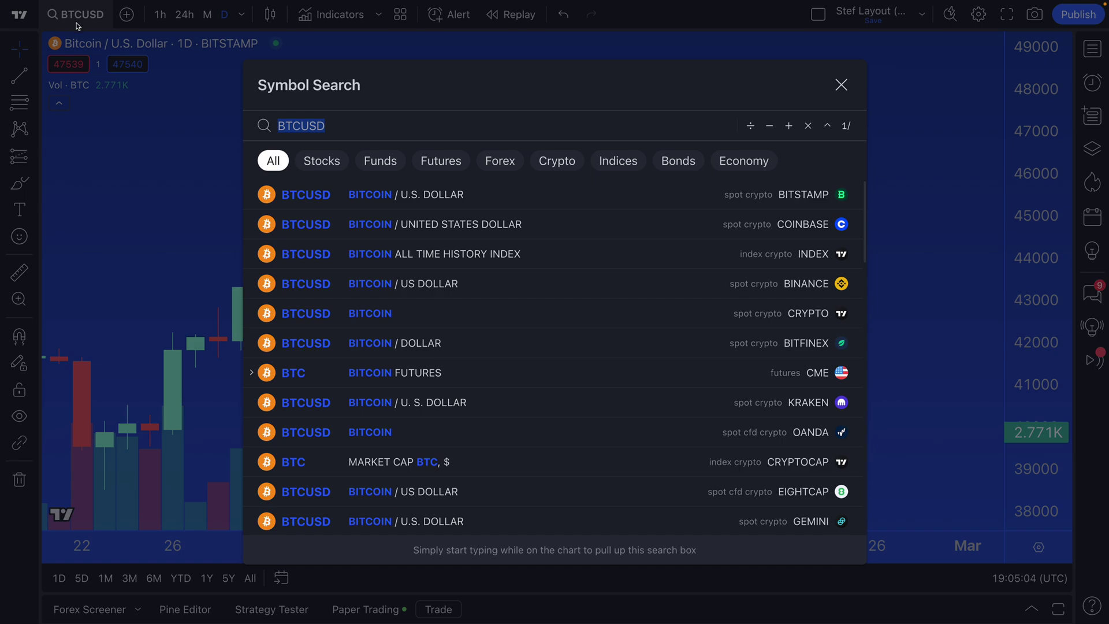
pyautogui.click(842, 83)
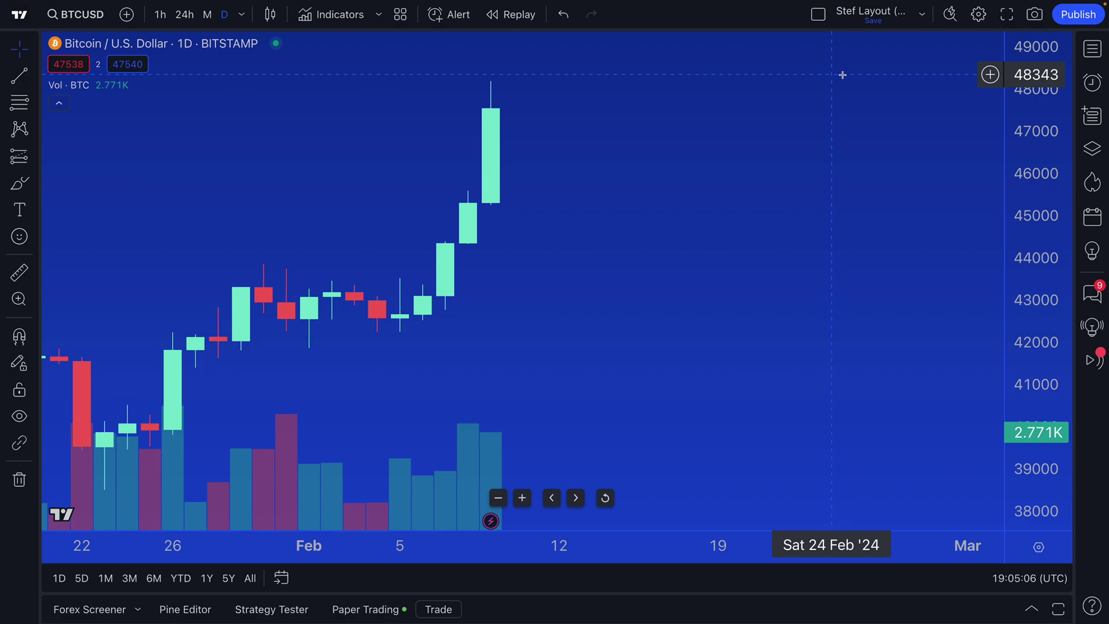
pyautogui.scroll(2, 607, 217)
pyautogui.moveTo(497, 312); pyautogui.dragTo(772, 324)
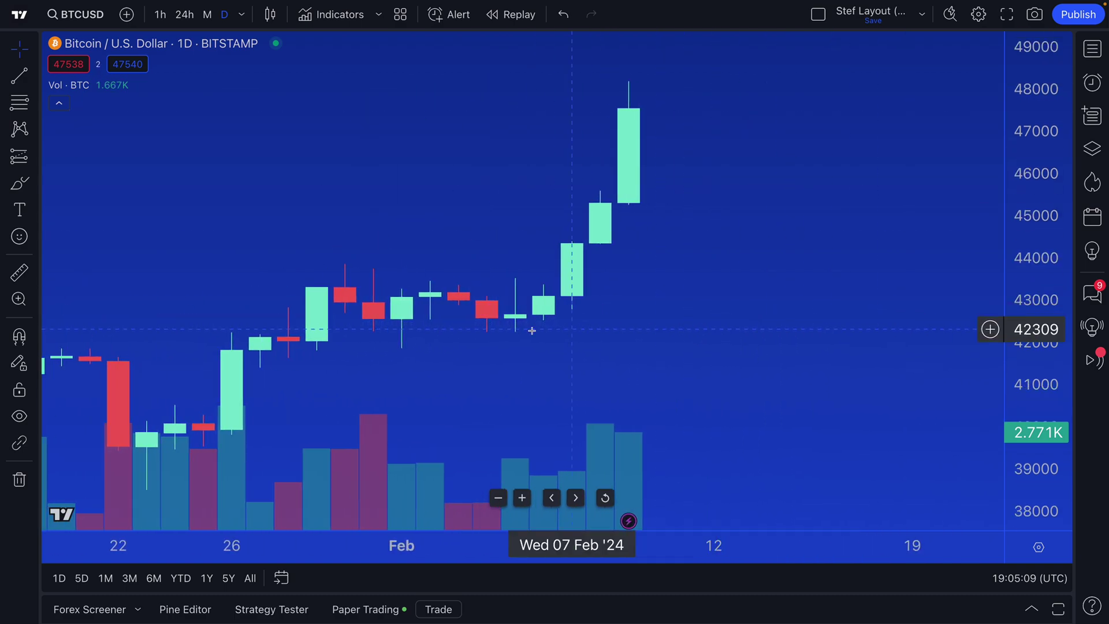
# Step: Reopen Symbol Search for BTCUSD and narrow the results to the Crypto category
pyautogui.click(76, 15)
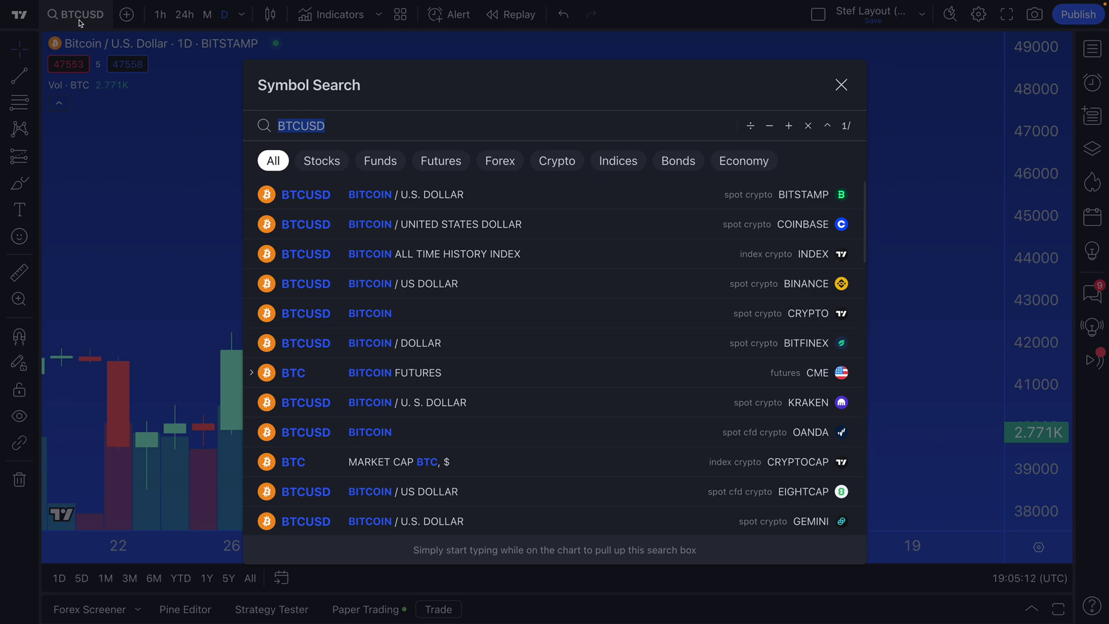
pyautogui.press('BackSpace')
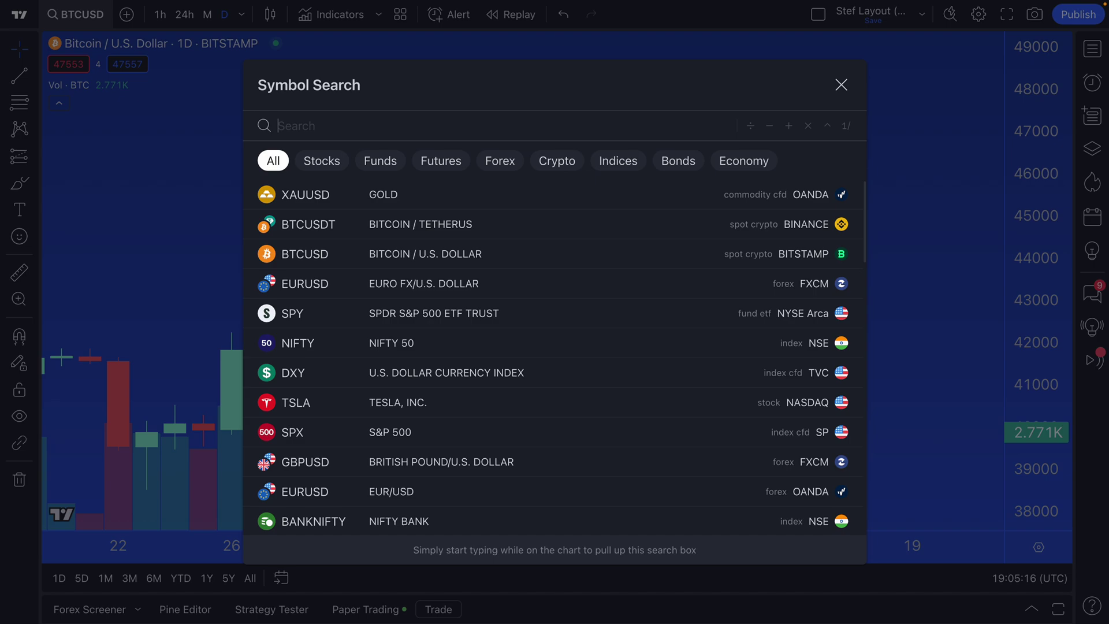
pyautogui.click(841, 84)
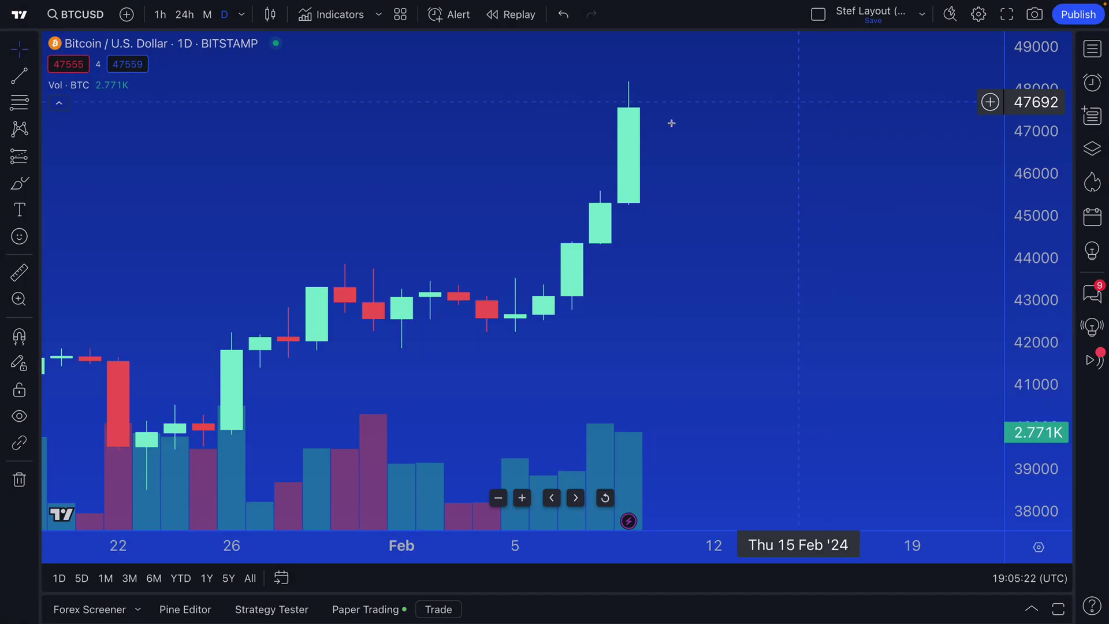
pyautogui.click(66, 21)
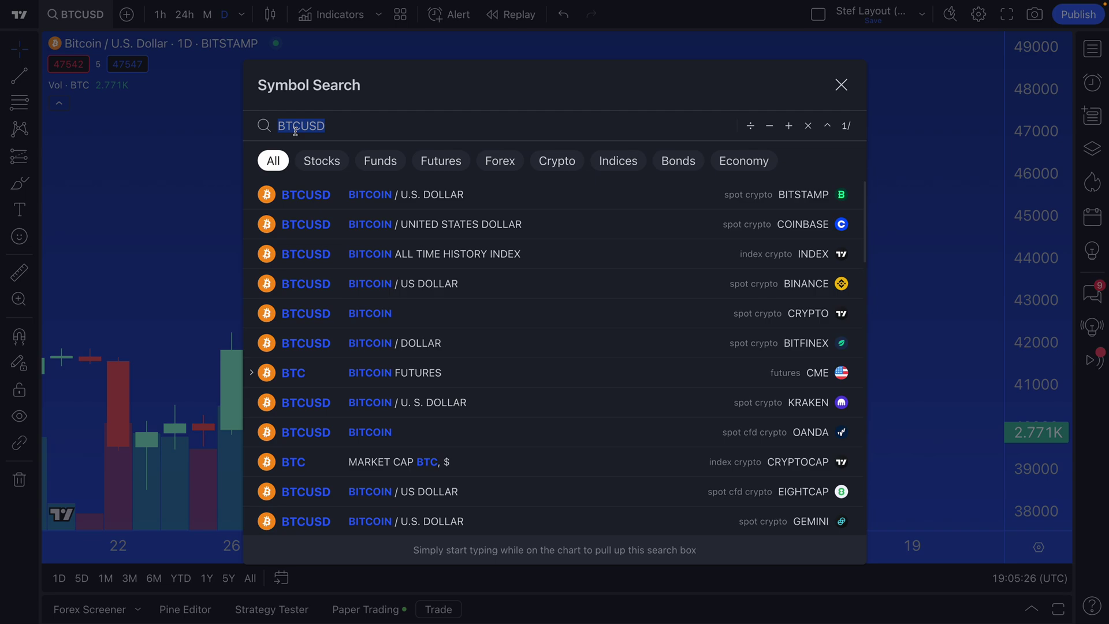
pyautogui.click(559, 165)
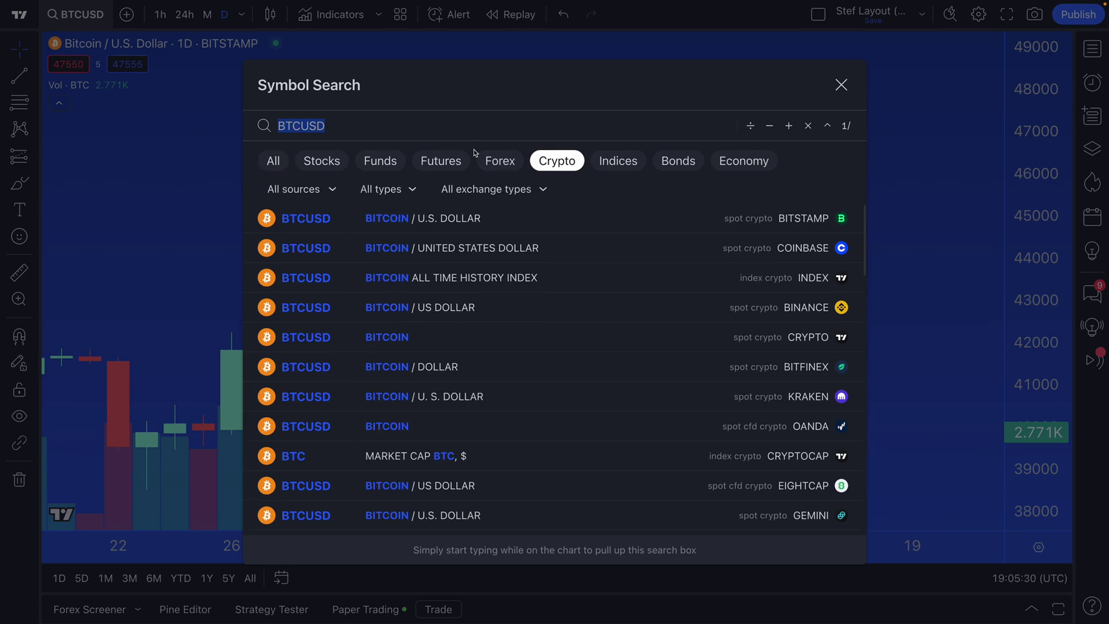
# Step: Replace the BTCUSD query with ETH and look over the ETH crypto results
pyautogui.click(301, 124)
pyautogui.moveTo(301, 124); pyautogui.dragTo(278, 124)
pyautogui.doubleClick(305, 127)
pyautogui.write('ETH')
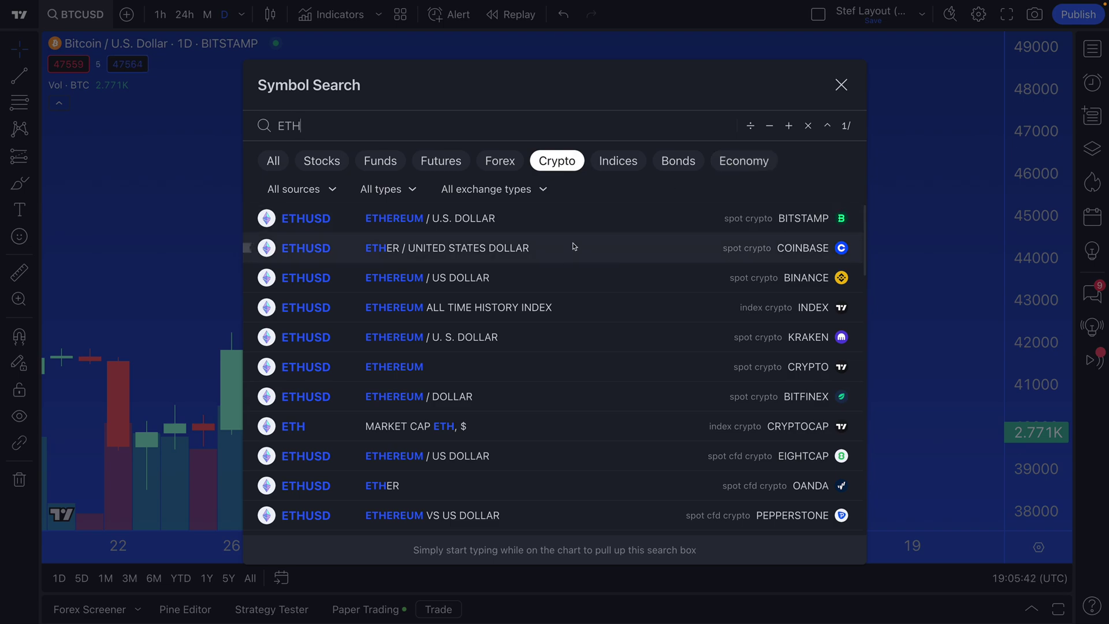
pyautogui.scroll(-5, 500, 407)
pyautogui.scroll(5, 500, 408)
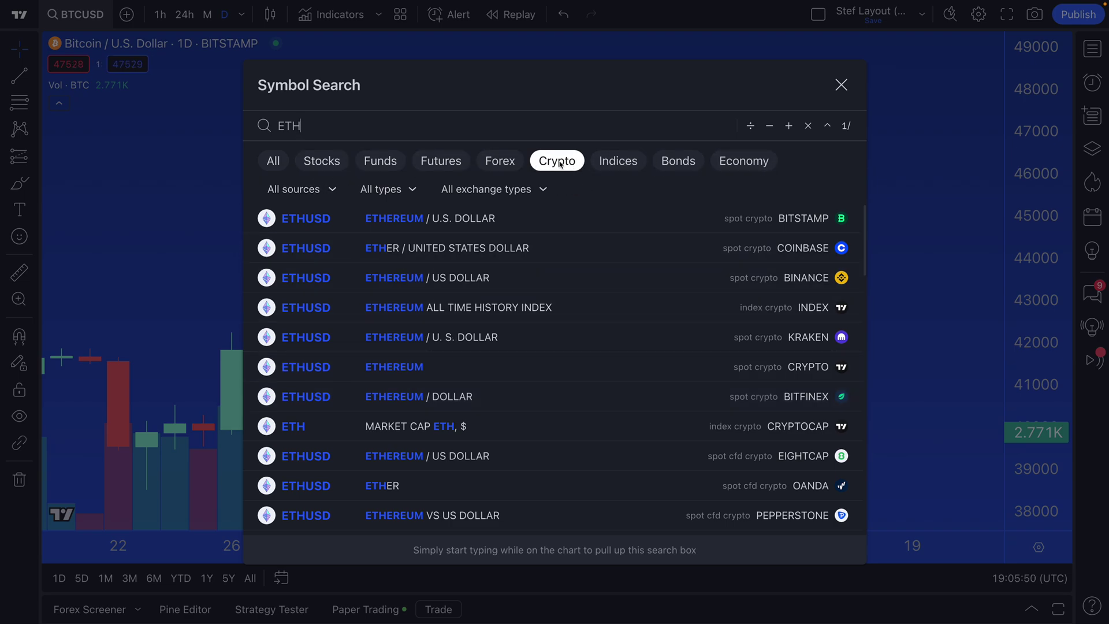
# Step: Change the query to BTC and scroll through the BTC crypto results
pyautogui.moveTo(275, 126); pyautogui.dragTo(300, 126)
pyautogui.click(300, 126)
pyautogui.write('BTC')
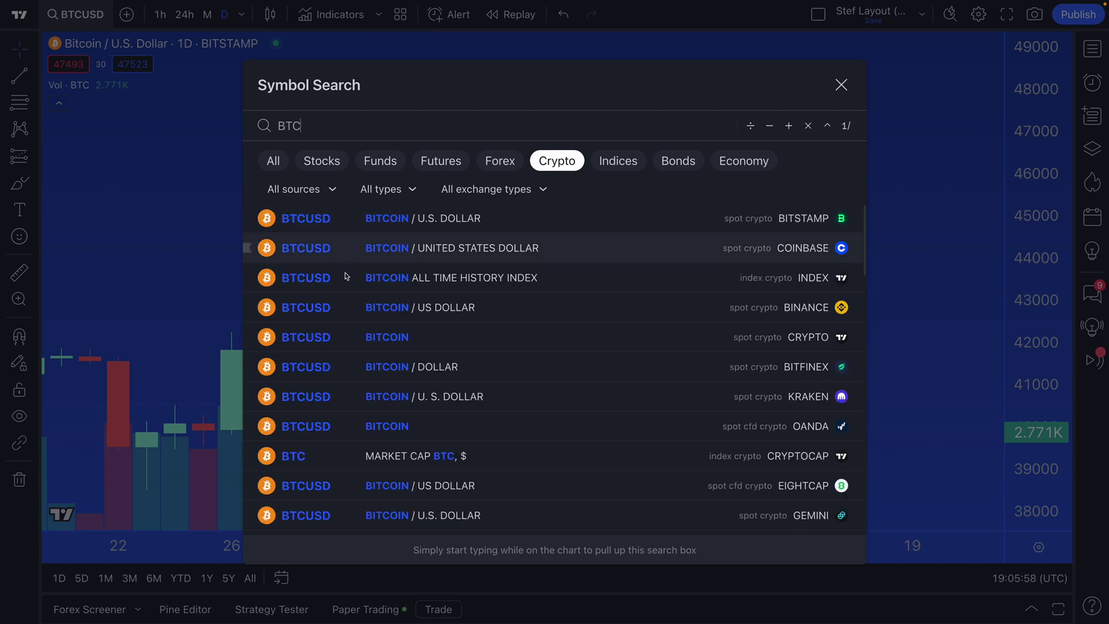
pyautogui.scroll(-15, 361, 383)
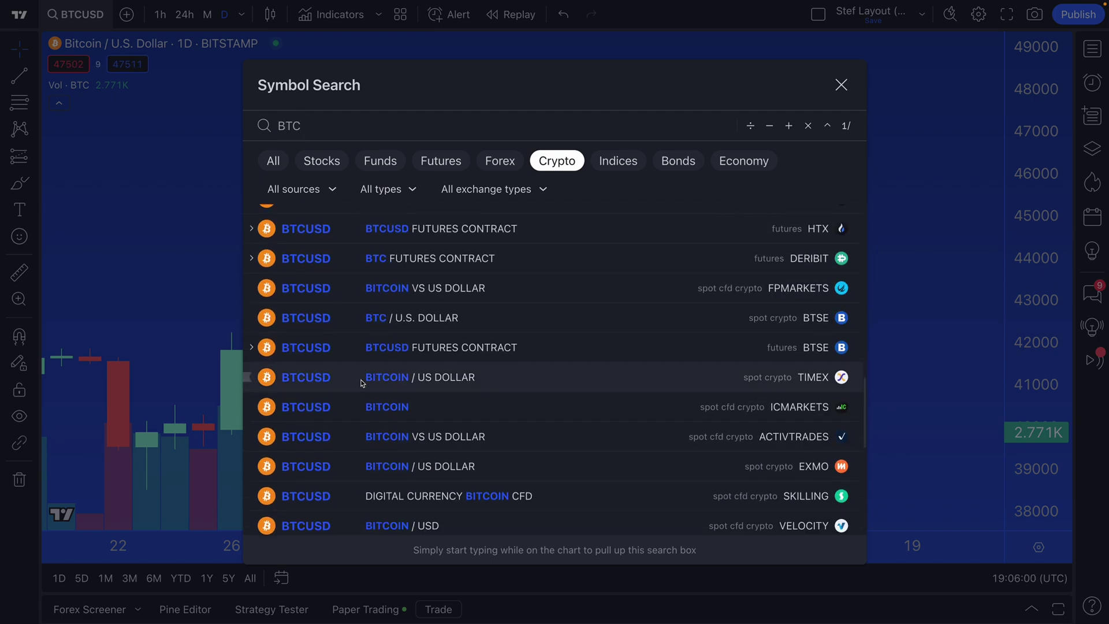
pyautogui.scroll(-8, 361, 382)
pyautogui.scroll(-5, 359, 381)
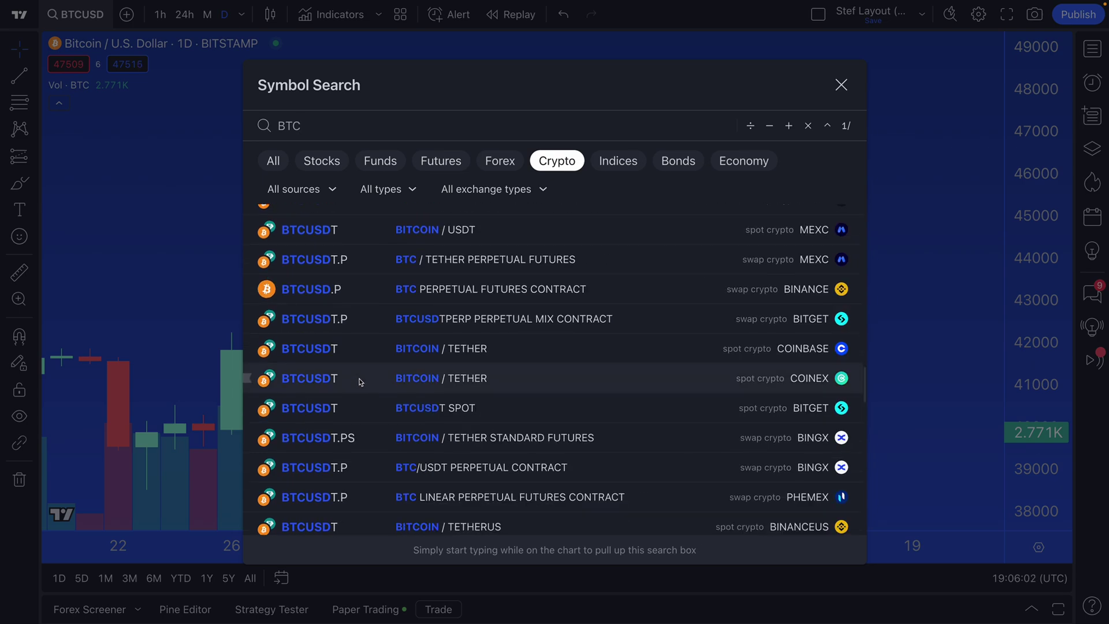
pyautogui.scroll(20, 359, 381)
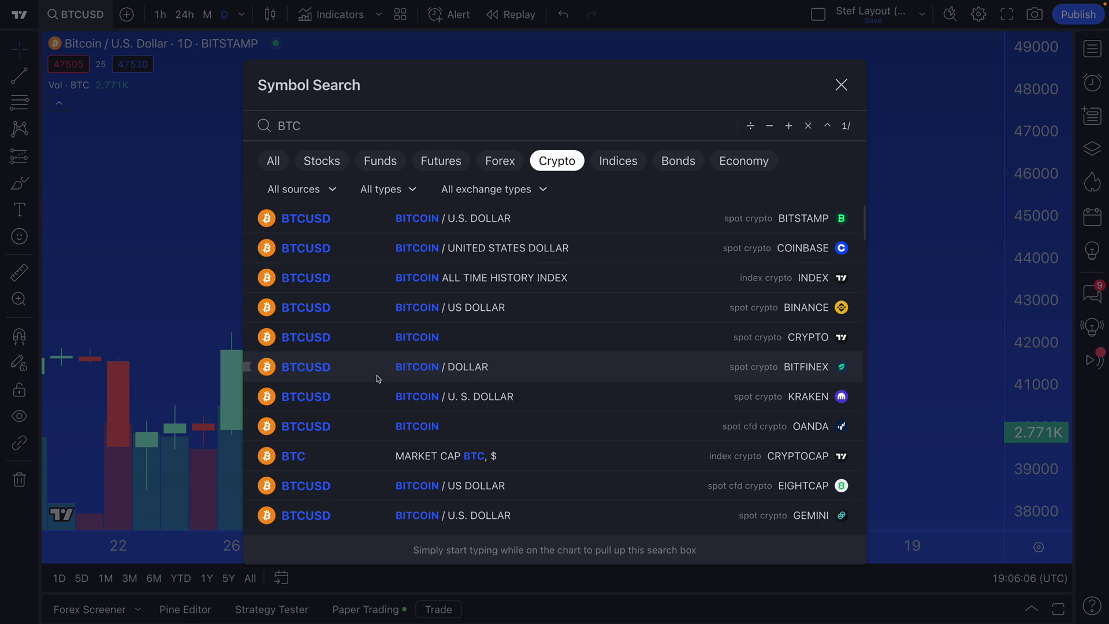
pyautogui.moveTo(312, 126); pyautogui.dragTo(281, 126)
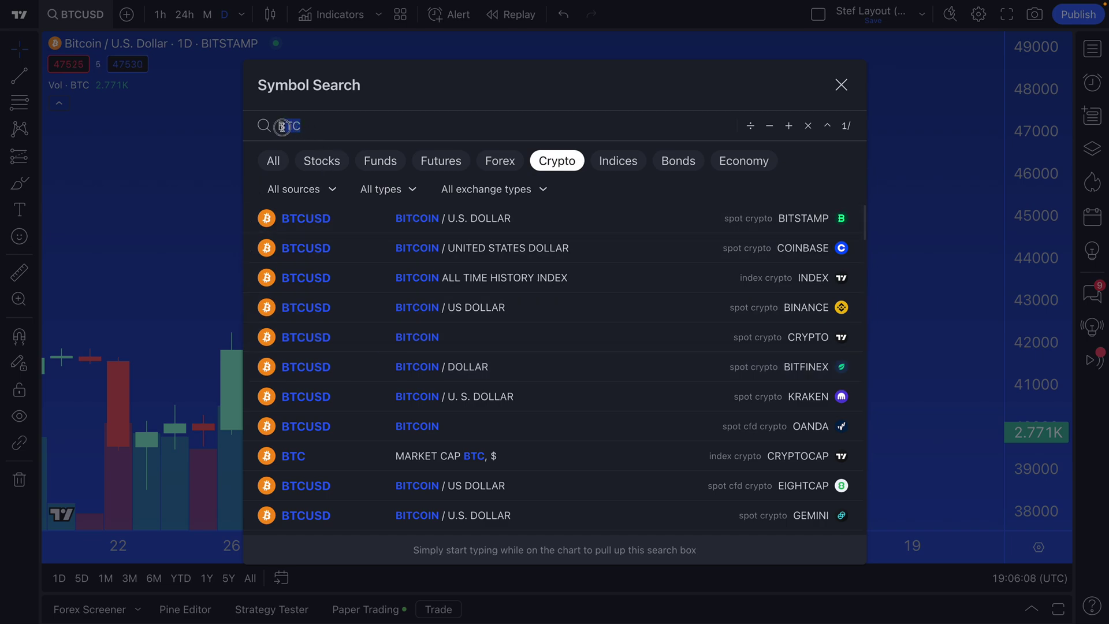
pyautogui.click(280, 126)
# Step: Scroll through the Sources list of exchanges and choose OKX as the source filter
pyautogui.click(307, 194)
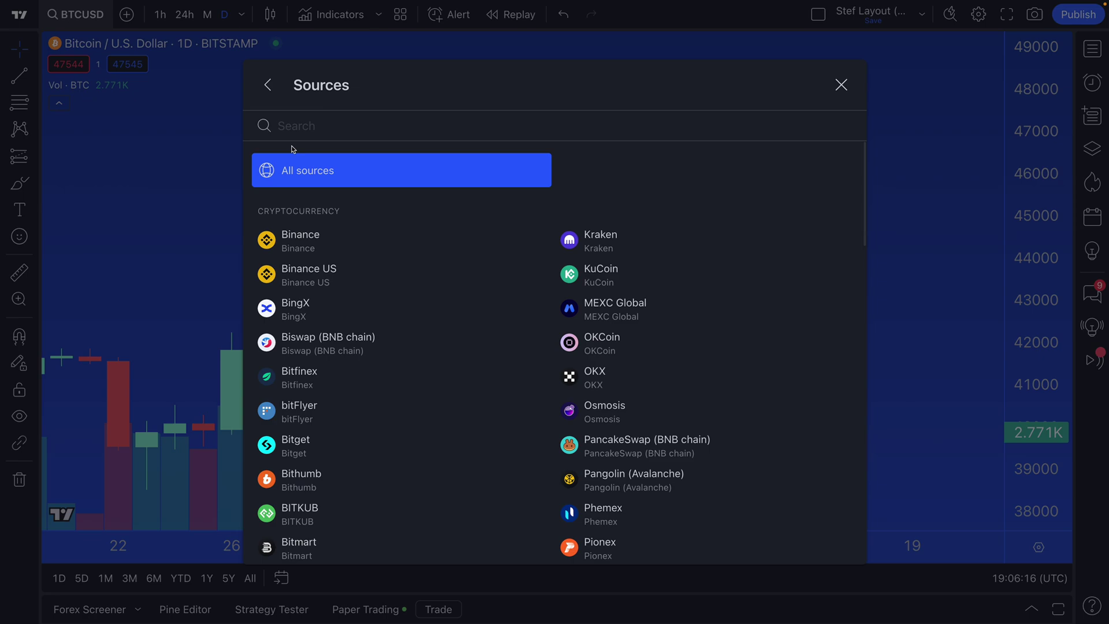
pyautogui.click(272, 96)
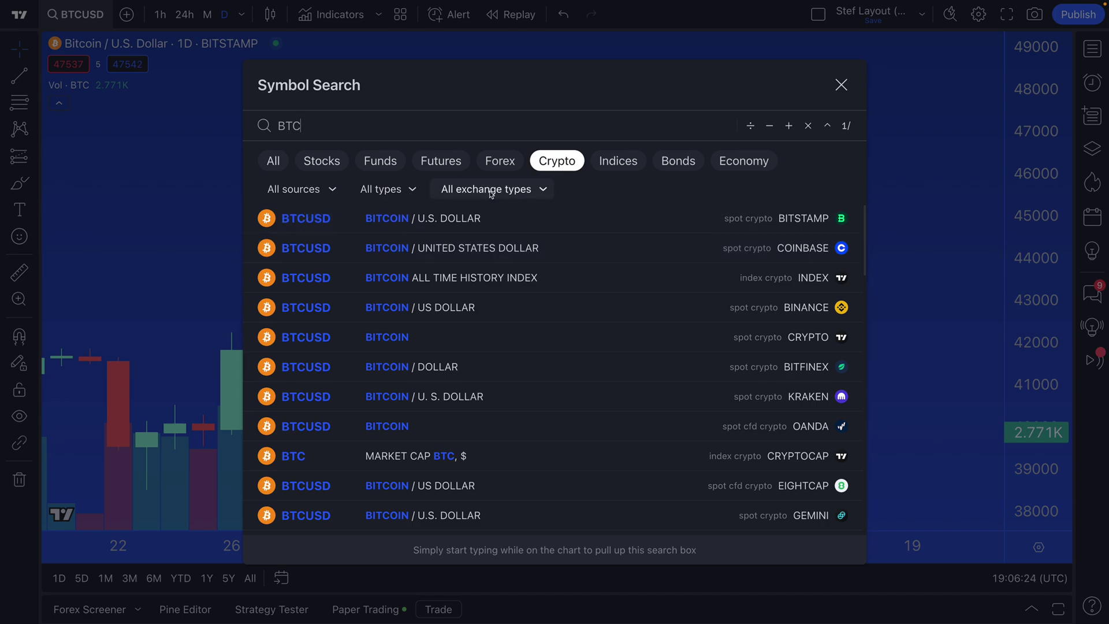
pyautogui.click(332, 189)
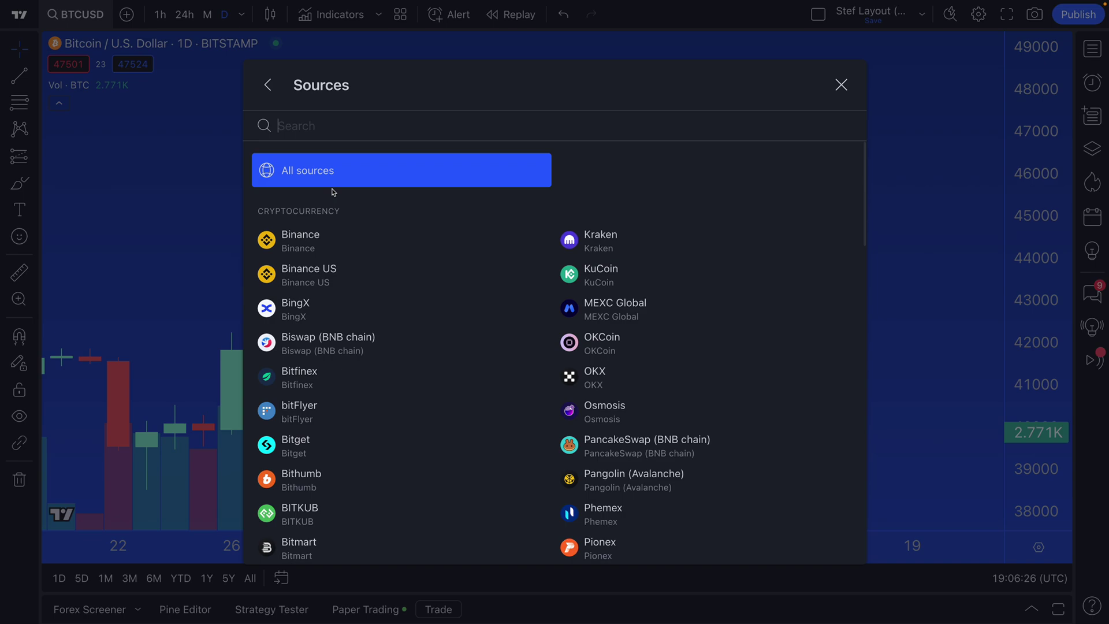
pyautogui.scroll(-5, 366, 315)
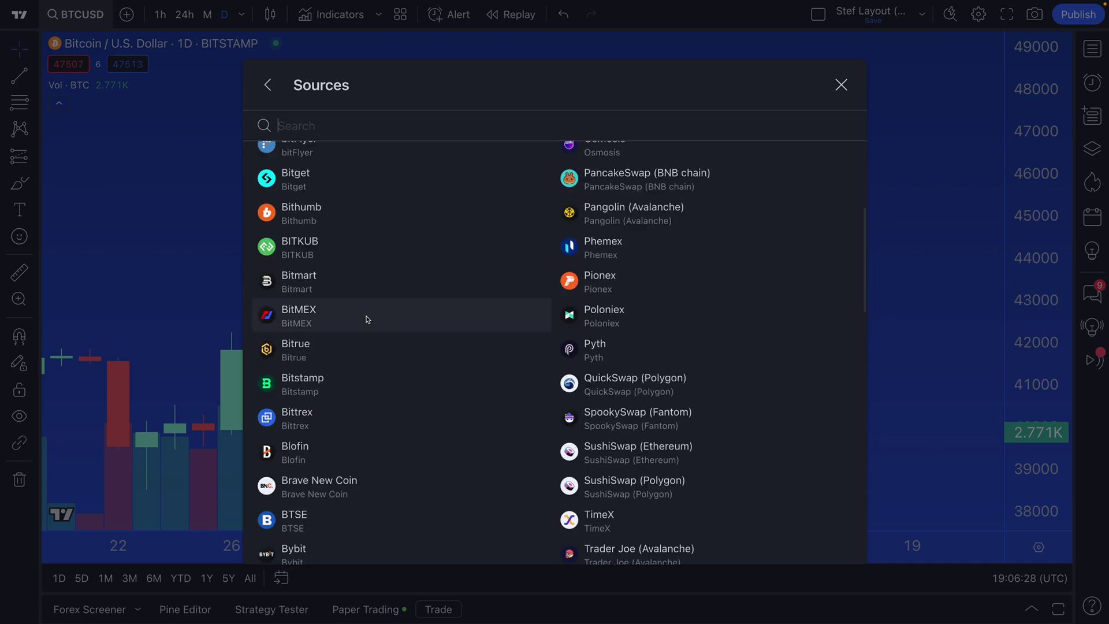
pyautogui.scroll(-5, 368, 320)
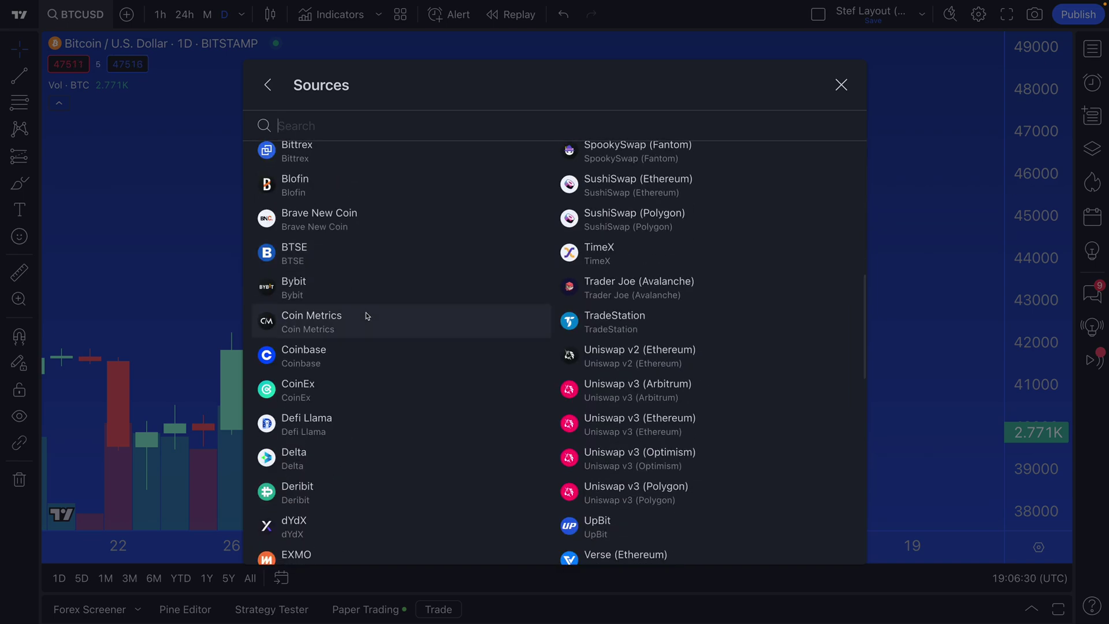
pyautogui.scroll(-2, 366, 313)
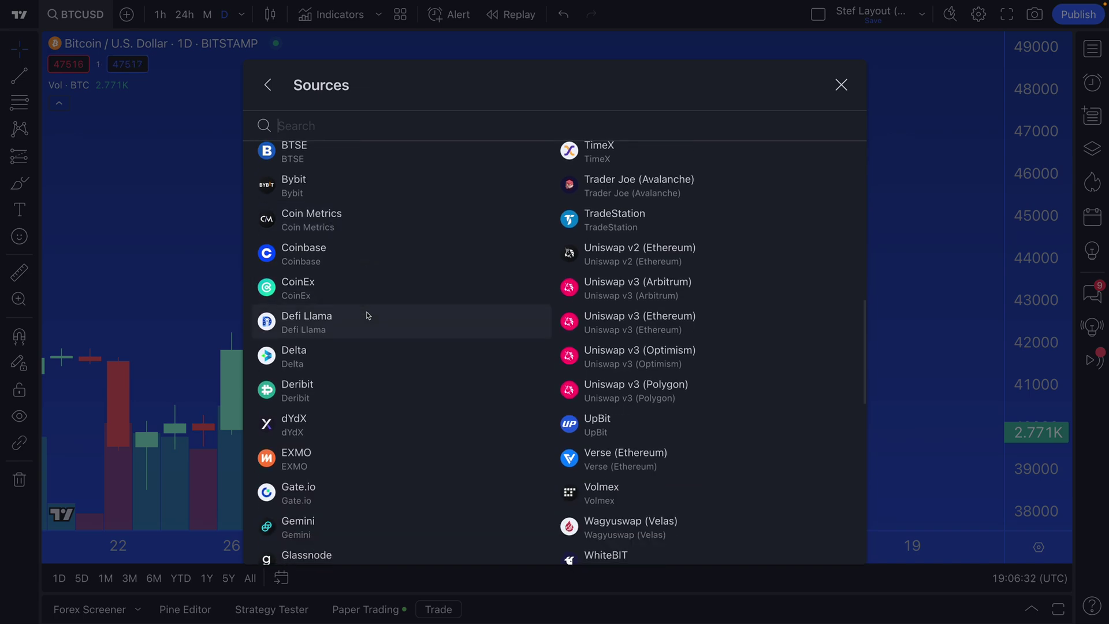
pyautogui.scroll(-3, 366, 314)
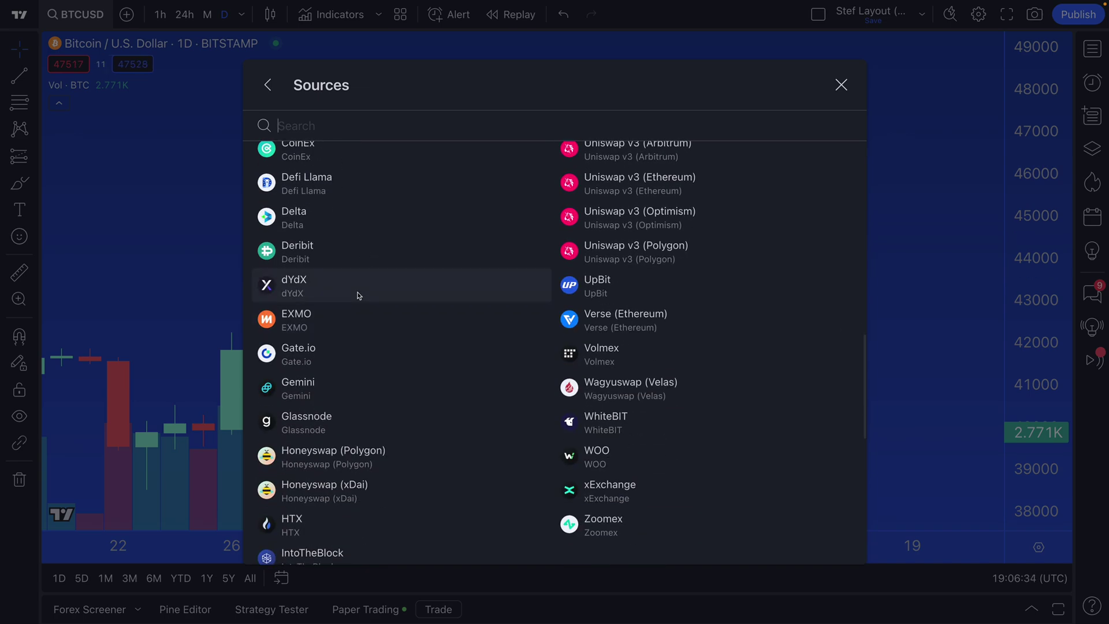
pyautogui.scroll(-2, 359, 297)
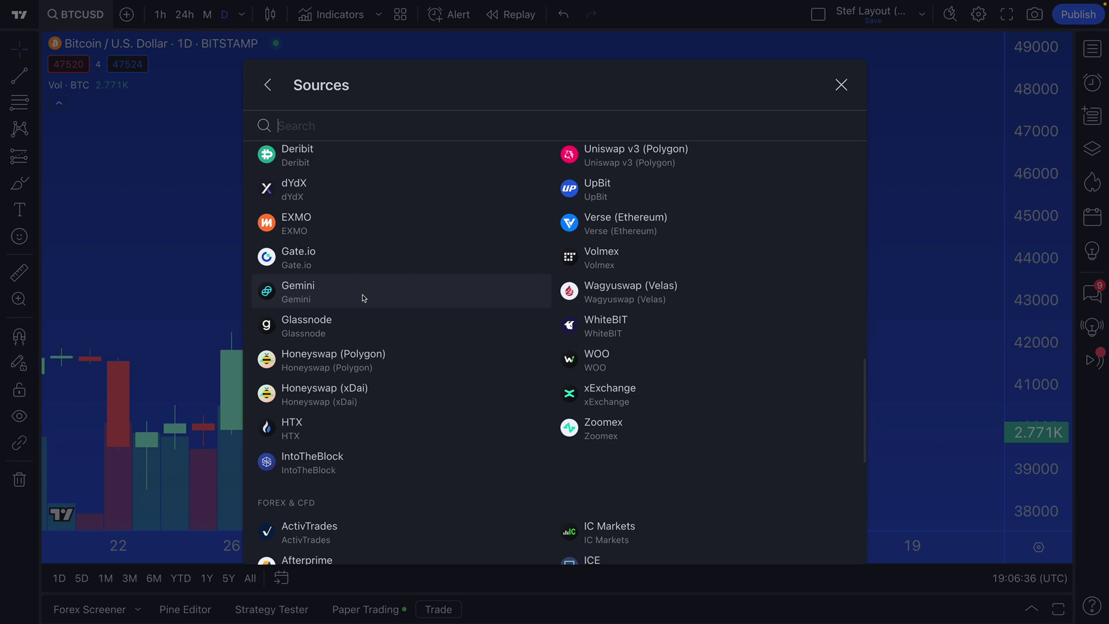
pyautogui.scroll(15, 363, 298)
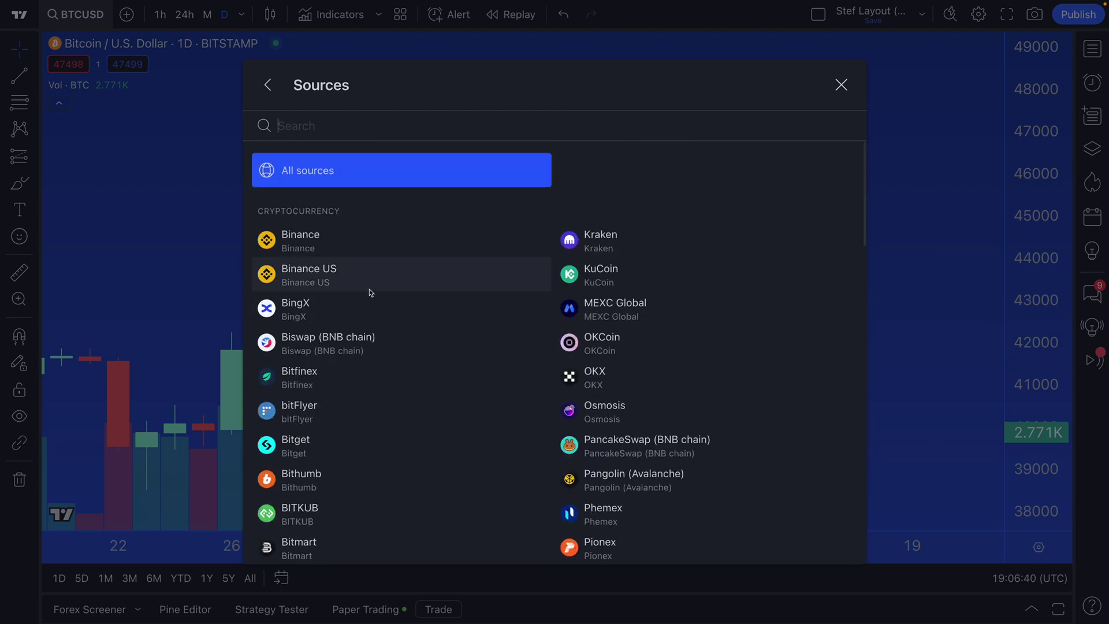
pyautogui.scroll(-2, 382, 306)
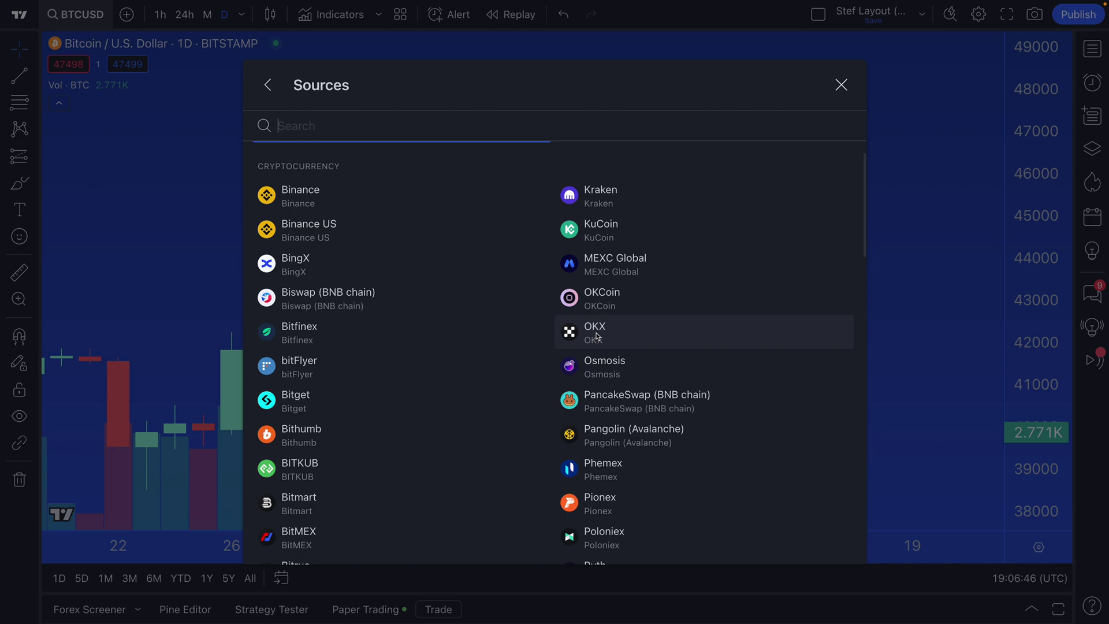
pyautogui.click(596, 336)
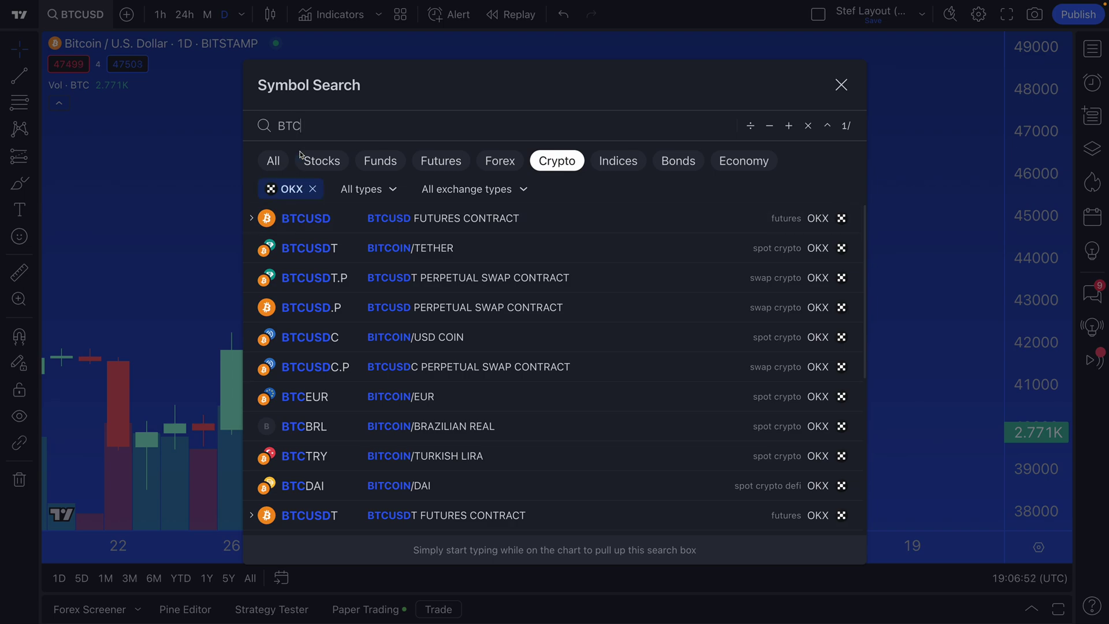
# Step: Browse the OKX BTC results: spot pairs, perpetual swaps and futures contracts
pyautogui.moveTo(306, 125); pyautogui.dragTo(279, 128)
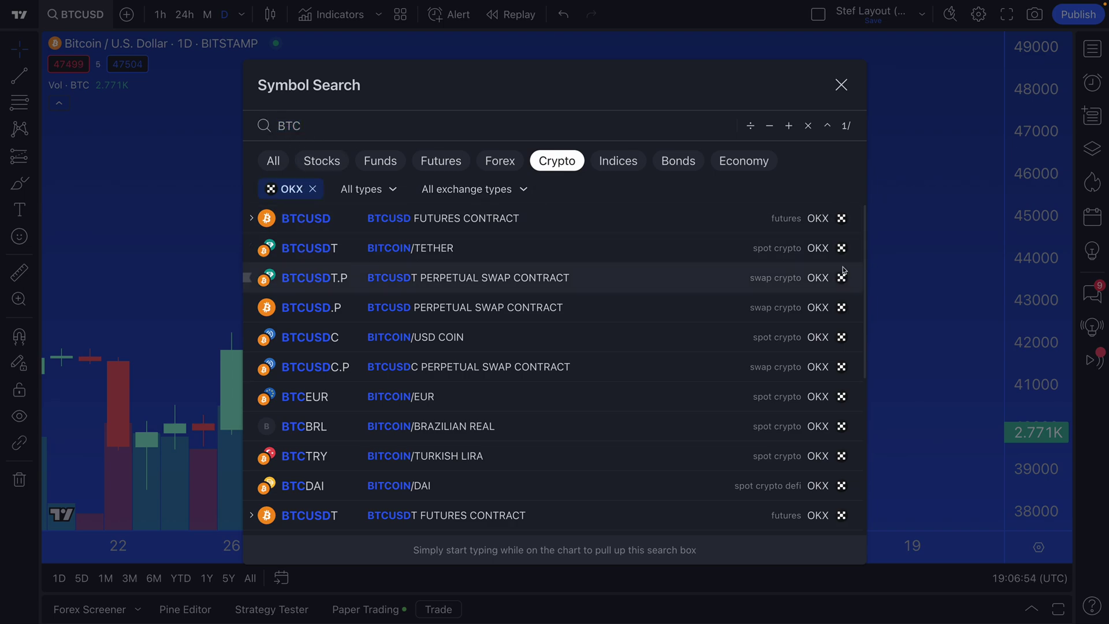
pyautogui.scroll(-5, 821, 442)
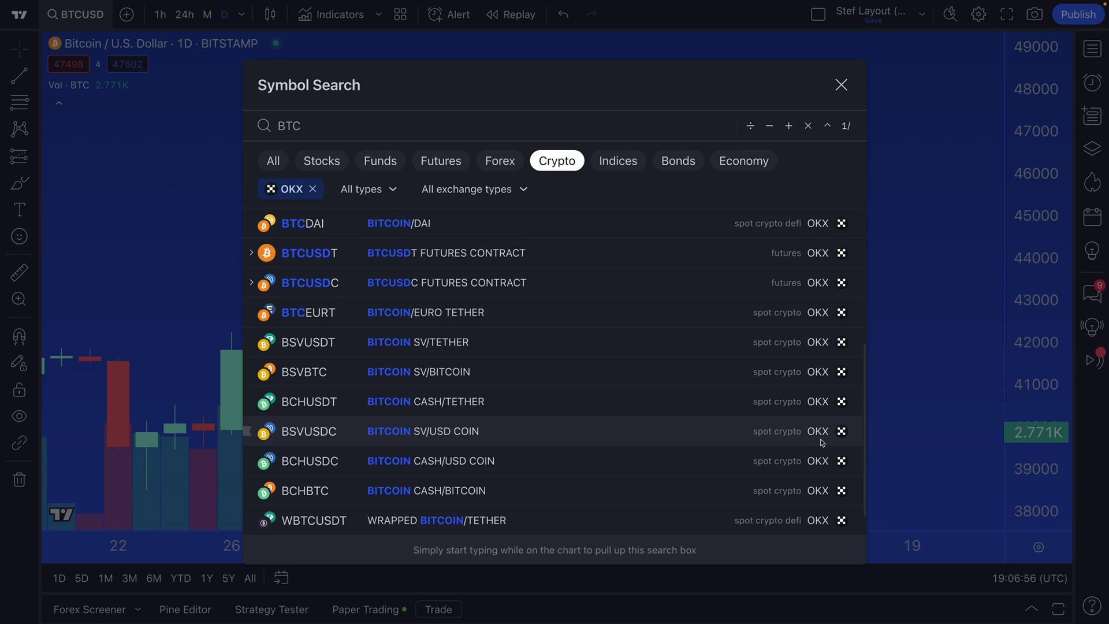
pyautogui.scroll(5, 698, 410)
pyautogui.scroll(1, 698, 410)
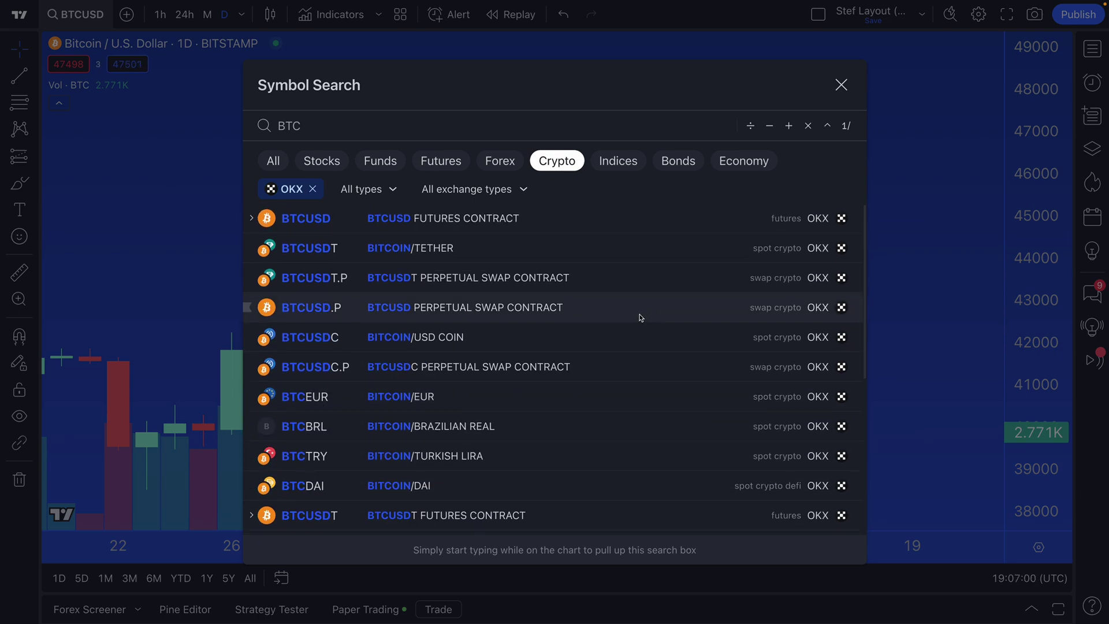
pyautogui.scroll(-4, 639, 316)
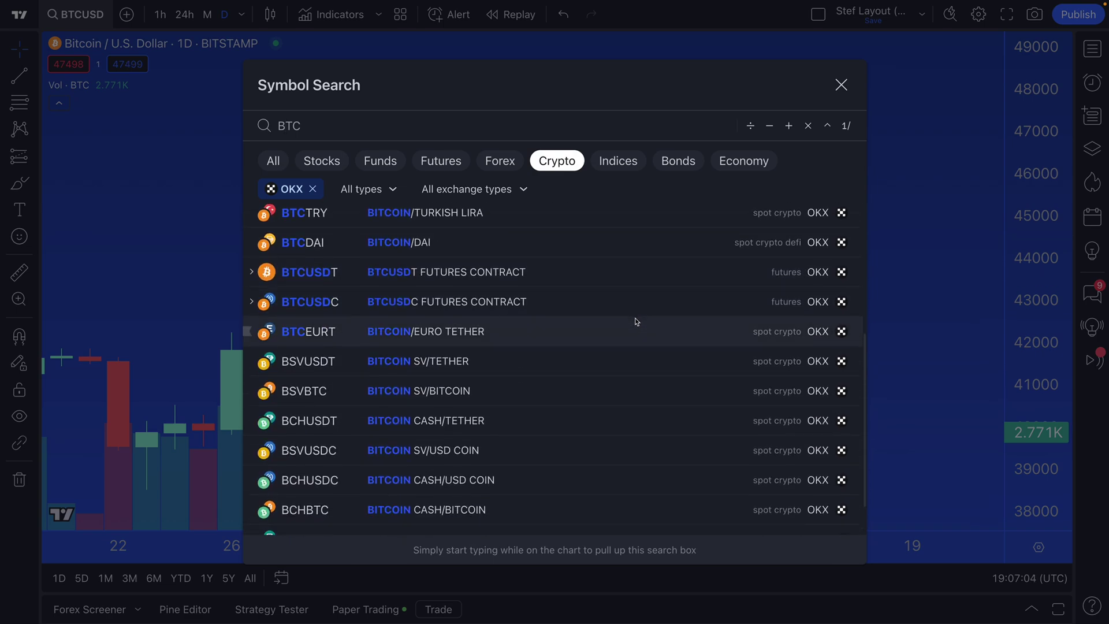
pyautogui.scroll(-2, 635, 321)
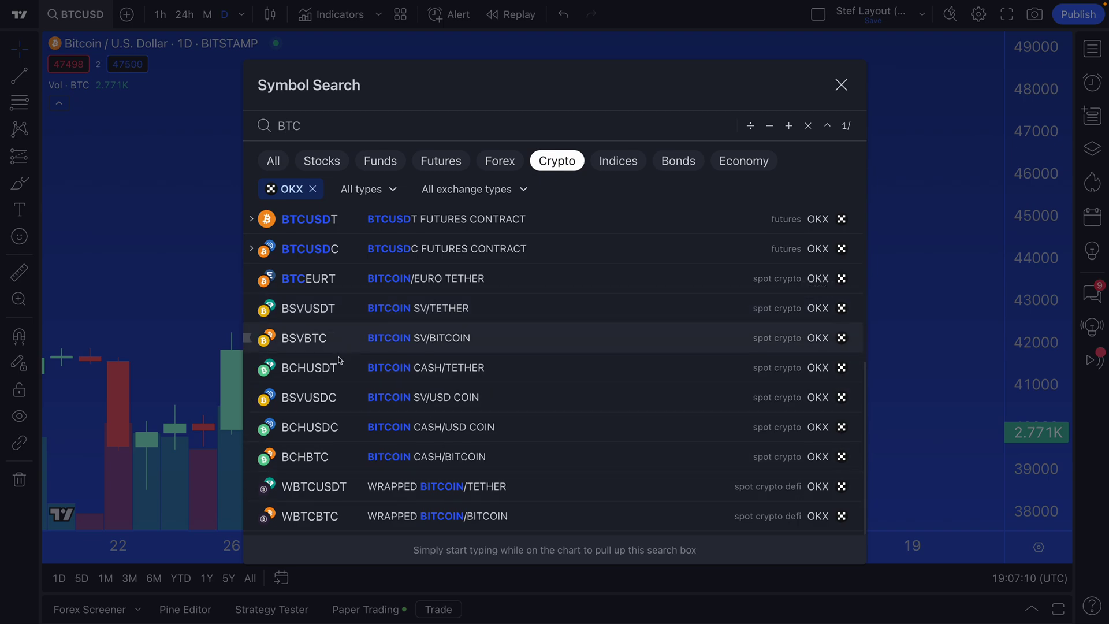
pyautogui.scroll(5, 368, 450)
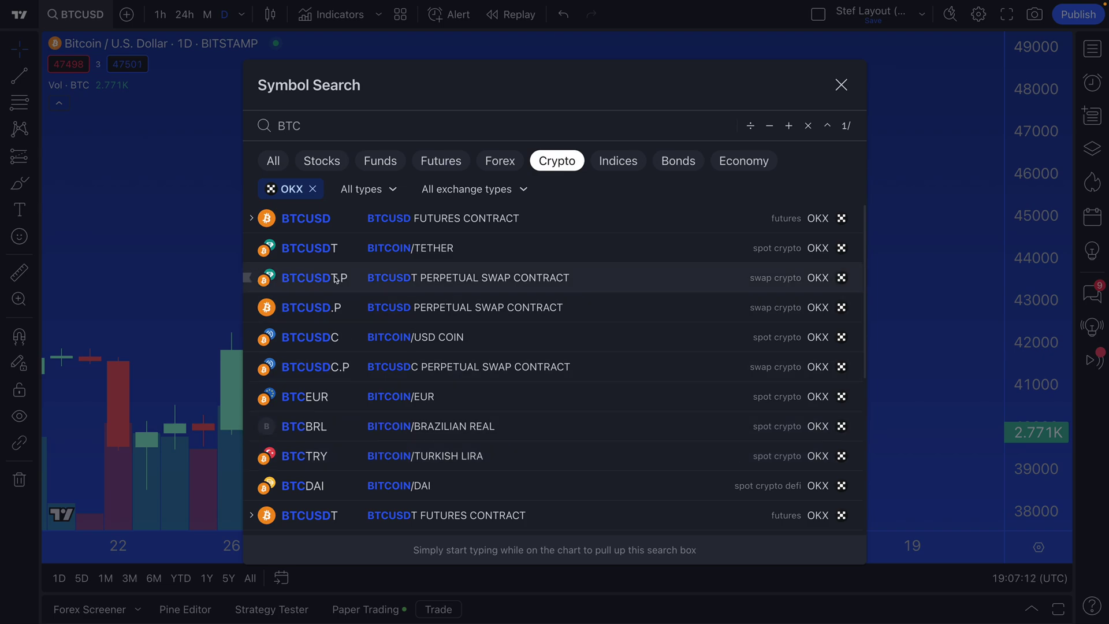
pyautogui.doubleClick(309, 124)
pyautogui.click(289, 126)
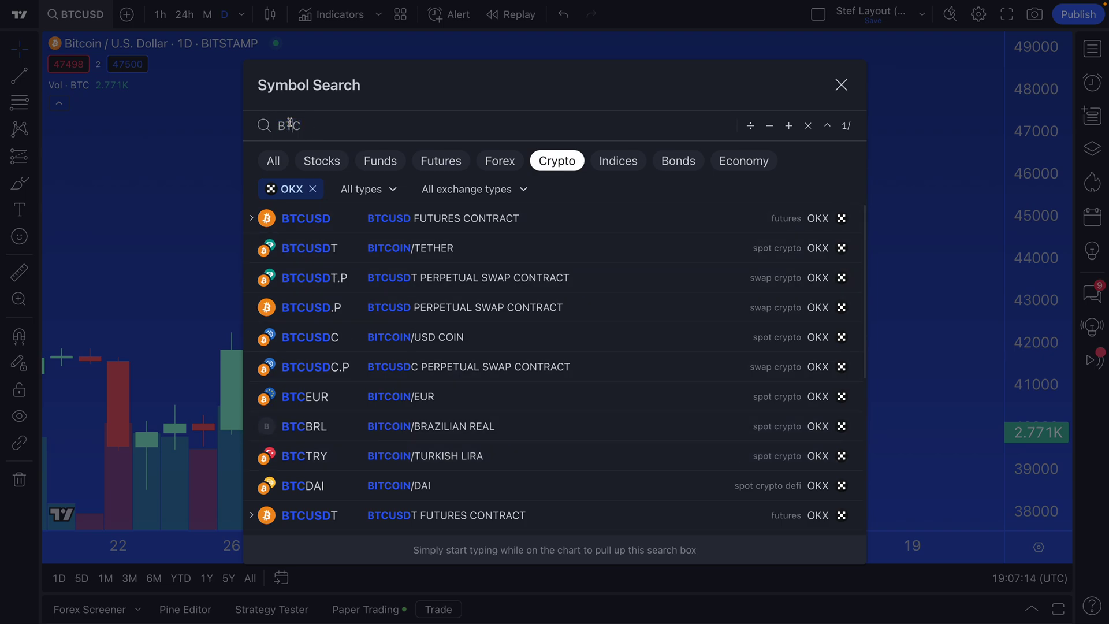
# Step: Drop the OKX source and pick Coin Metrics from the Sources list instead
pyautogui.click(312, 191)
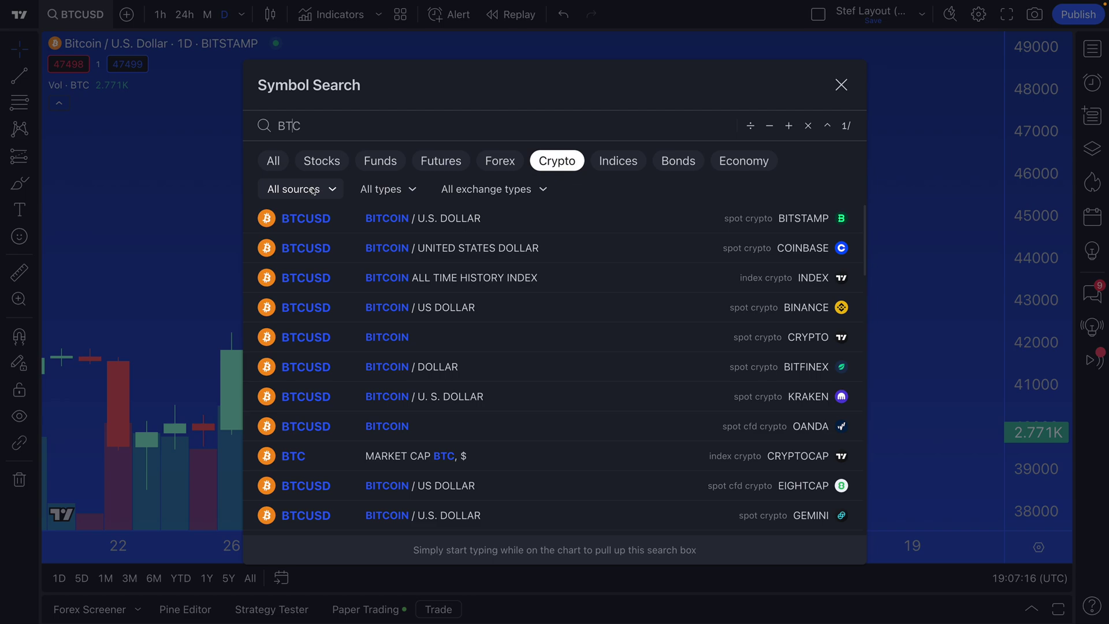
pyautogui.click(313, 190)
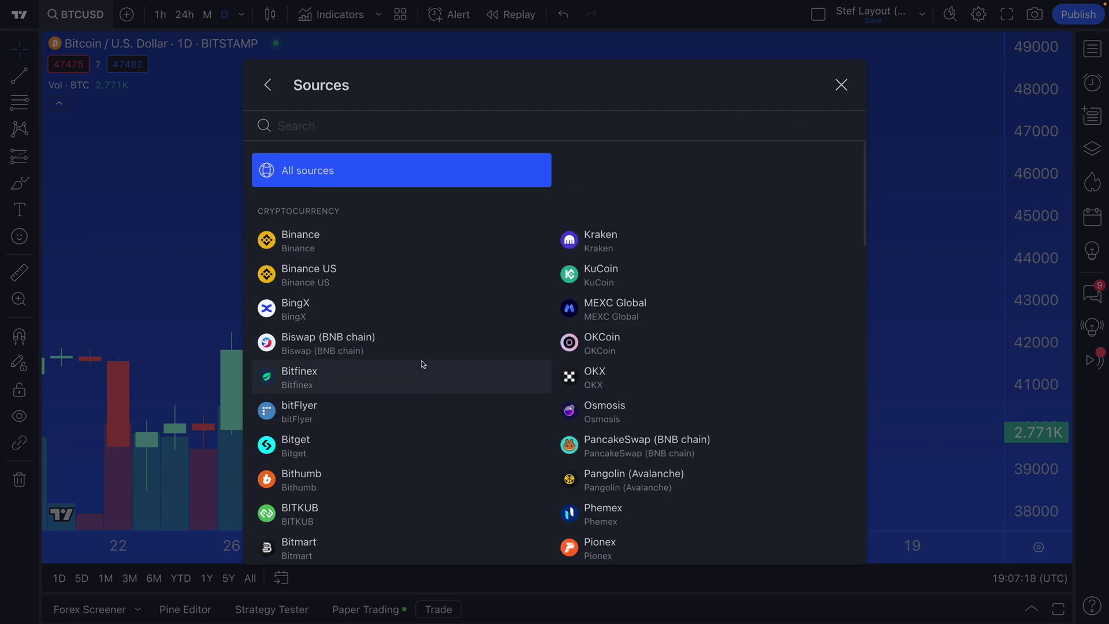
pyautogui.scroll(-4, 421, 361)
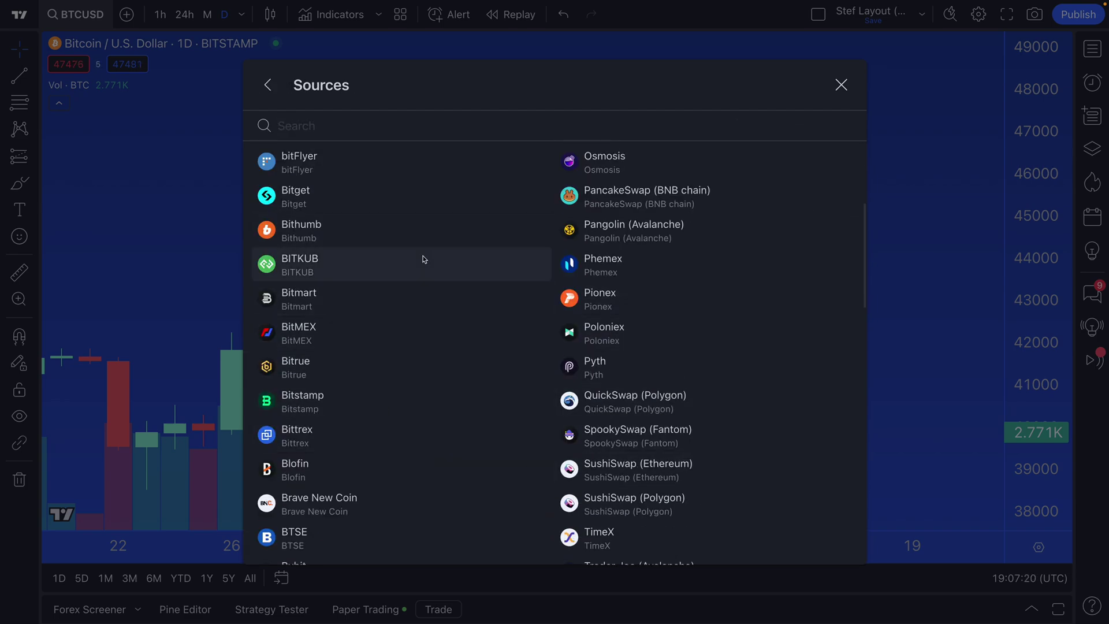
pyautogui.scroll(-2, 390, 307)
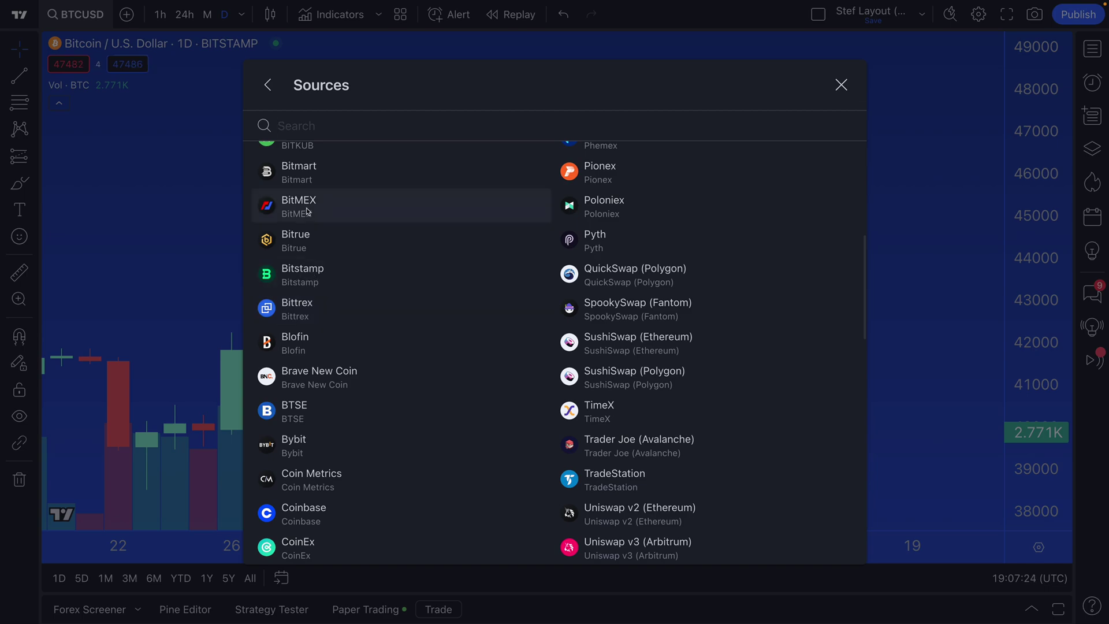
pyautogui.scroll(-2, 494, 378)
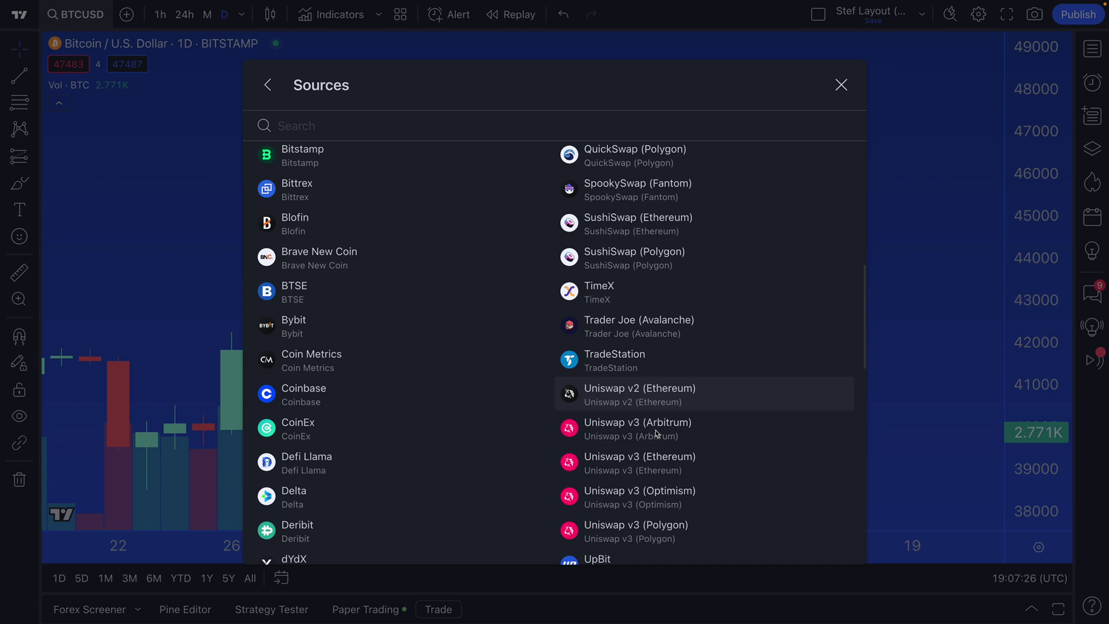
pyautogui.scroll(-2, 433, 448)
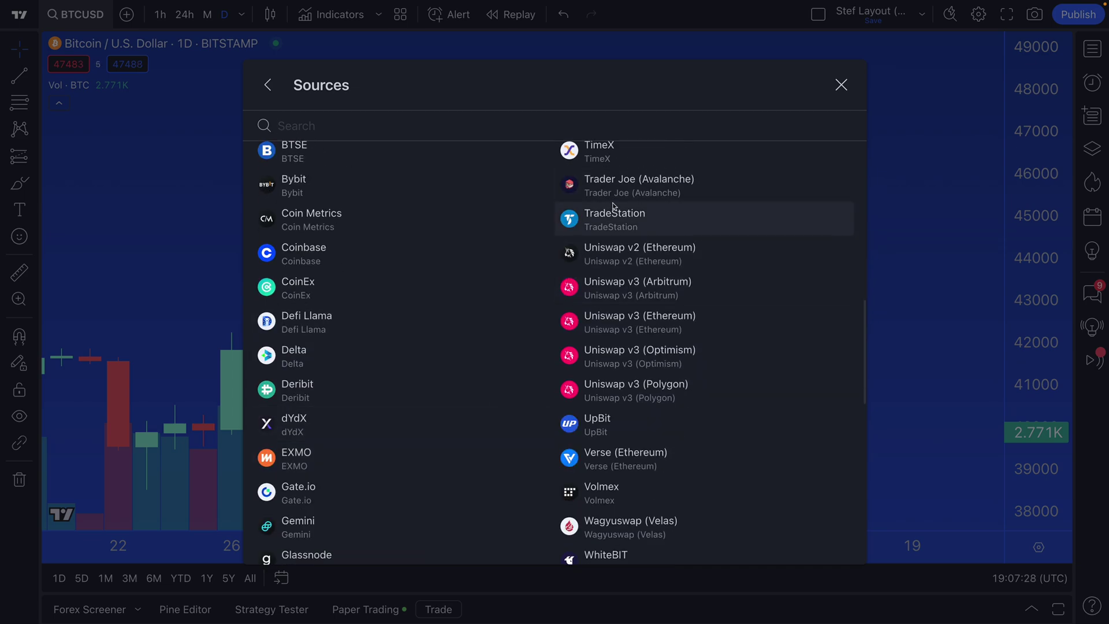
pyautogui.click(313, 218)
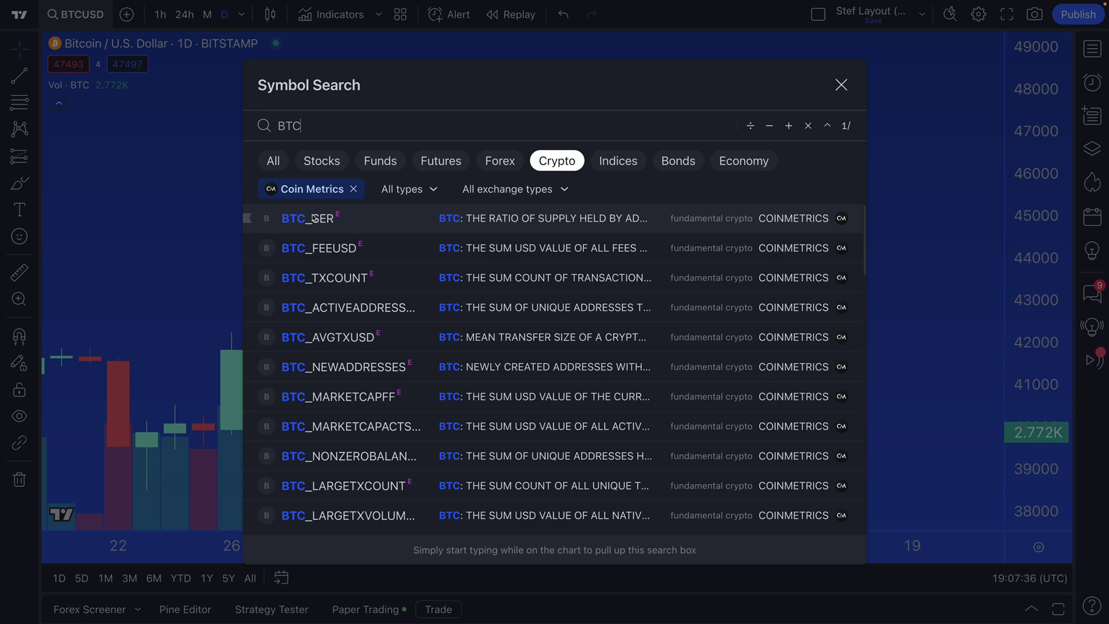
pyautogui.scroll(-7, 498, 356)
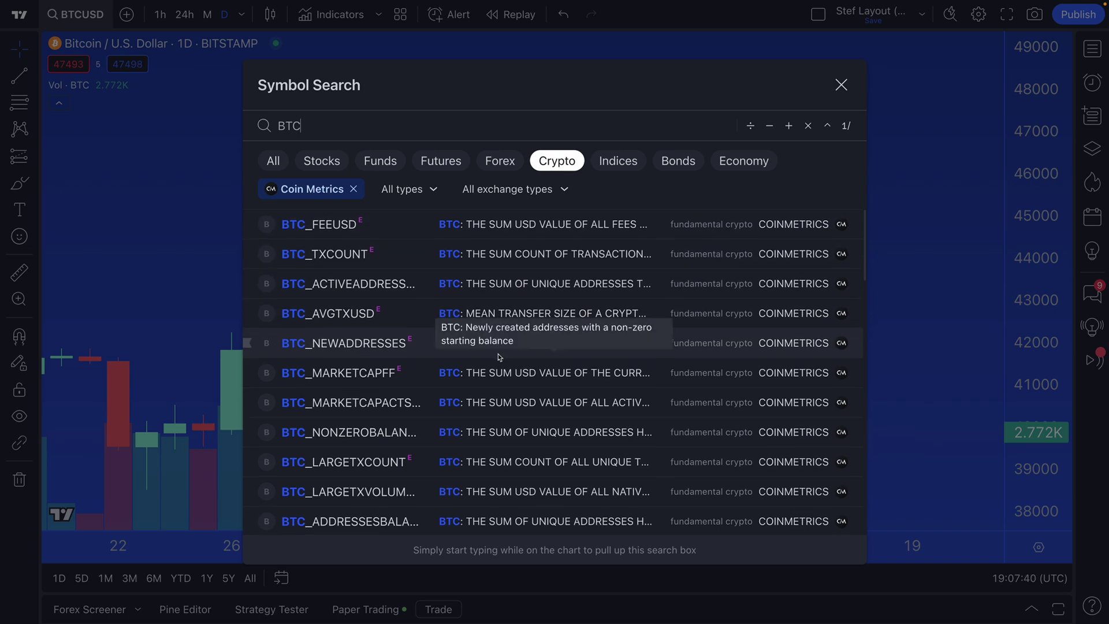
pyautogui.scroll(-2, 523, 385)
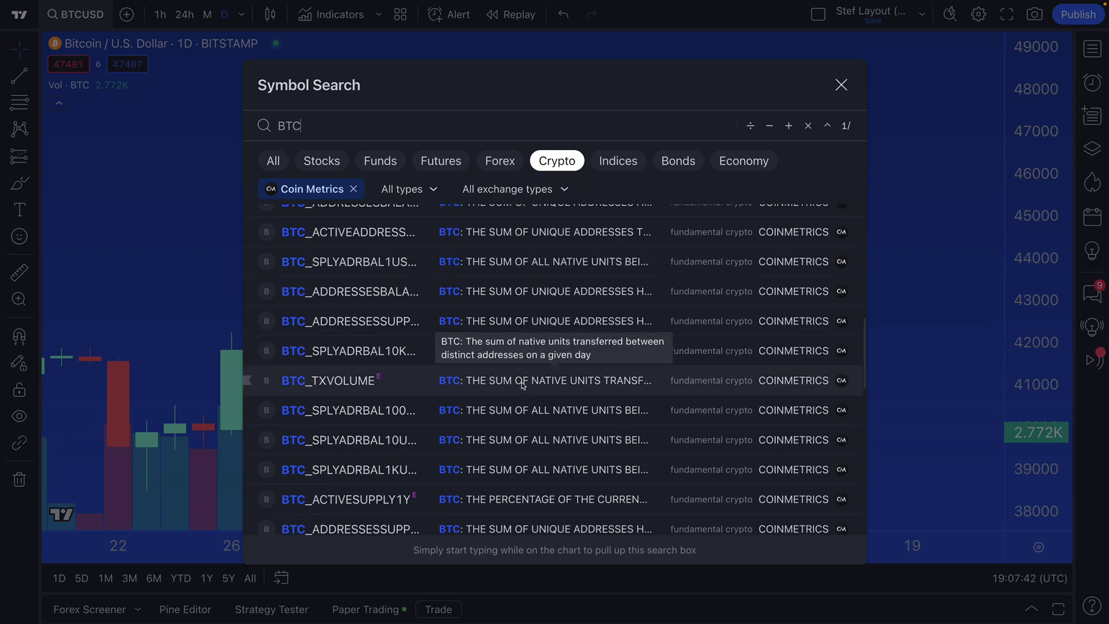
pyautogui.scroll(-2, 521, 386)
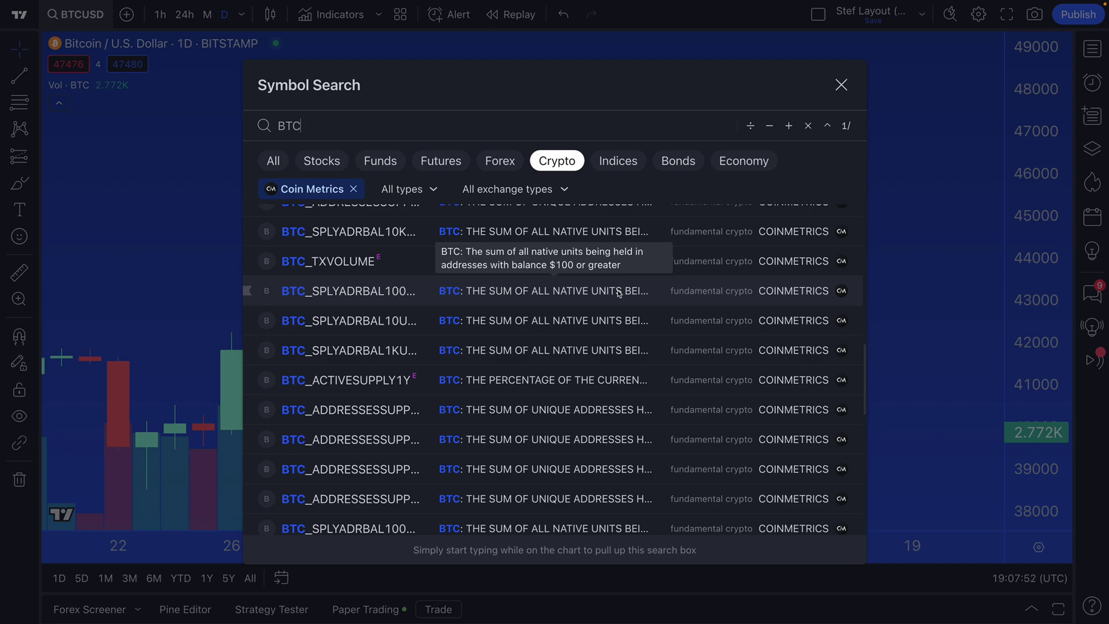
pyautogui.scroll(-5, 578, 347)
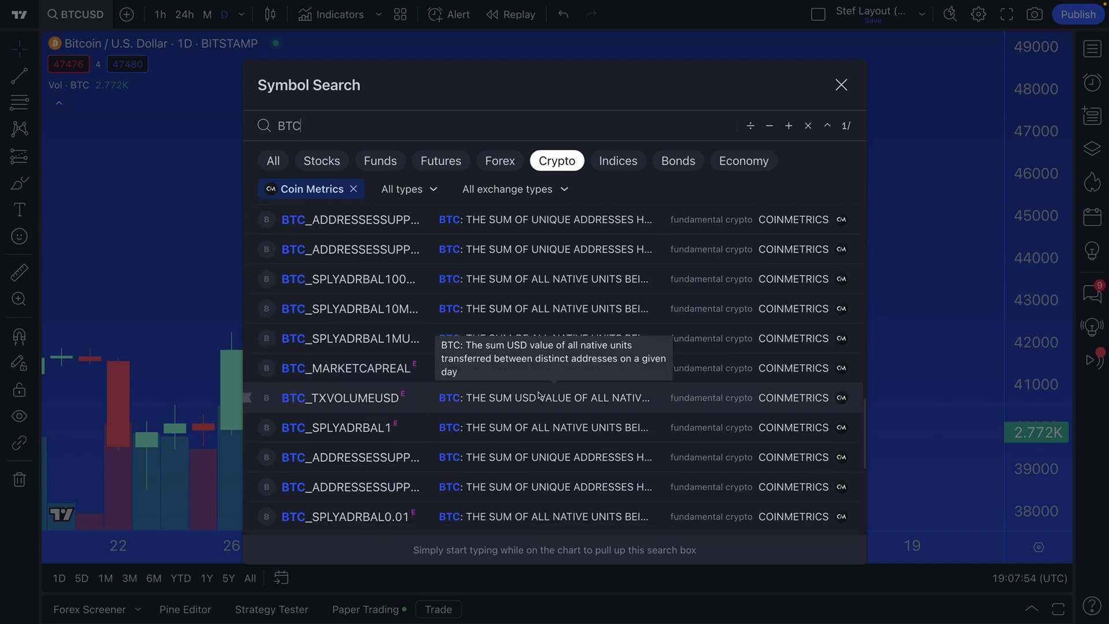
pyautogui.scroll(5, 538, 395)
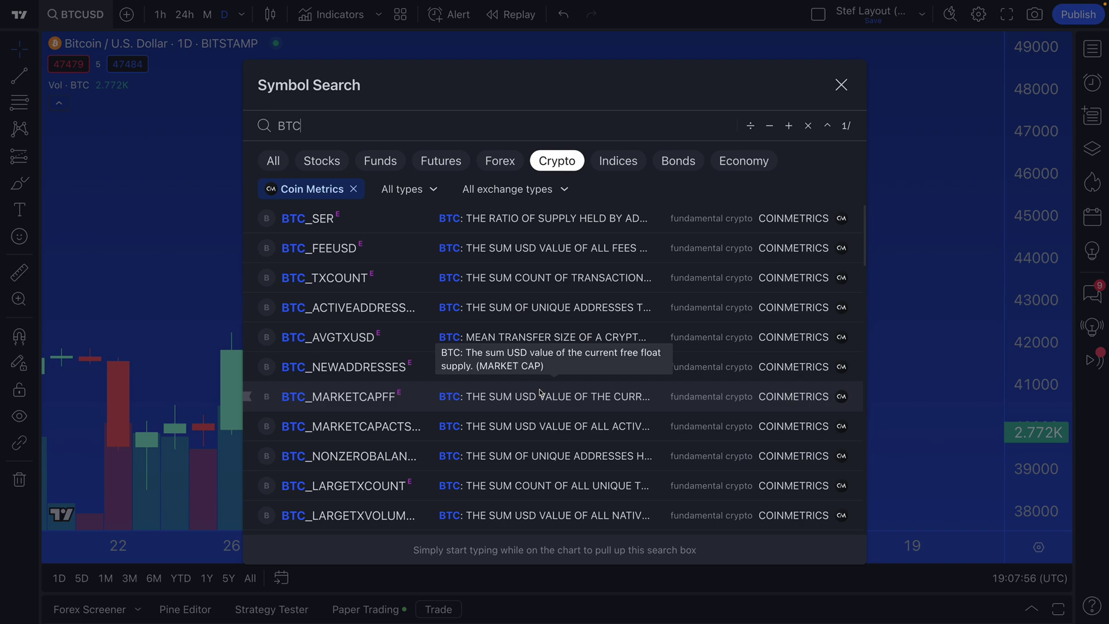
# Step: Remove the Coin Metrics source filter and limit BTC results to the Spot type
pyautogui.click(354, 190)
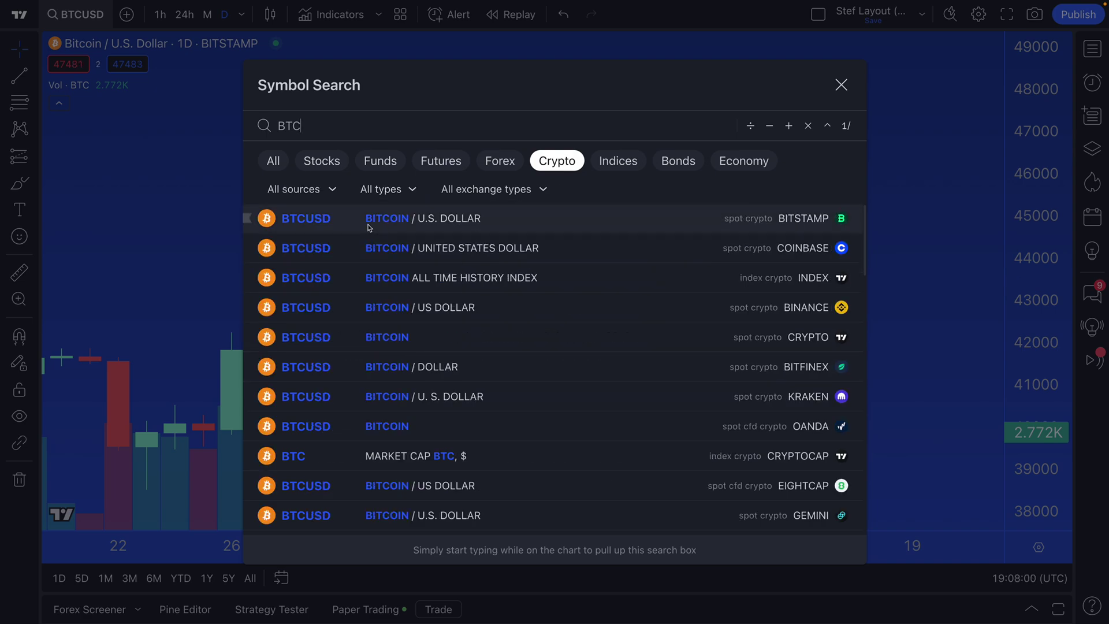
pyautogui.click(392, 194)
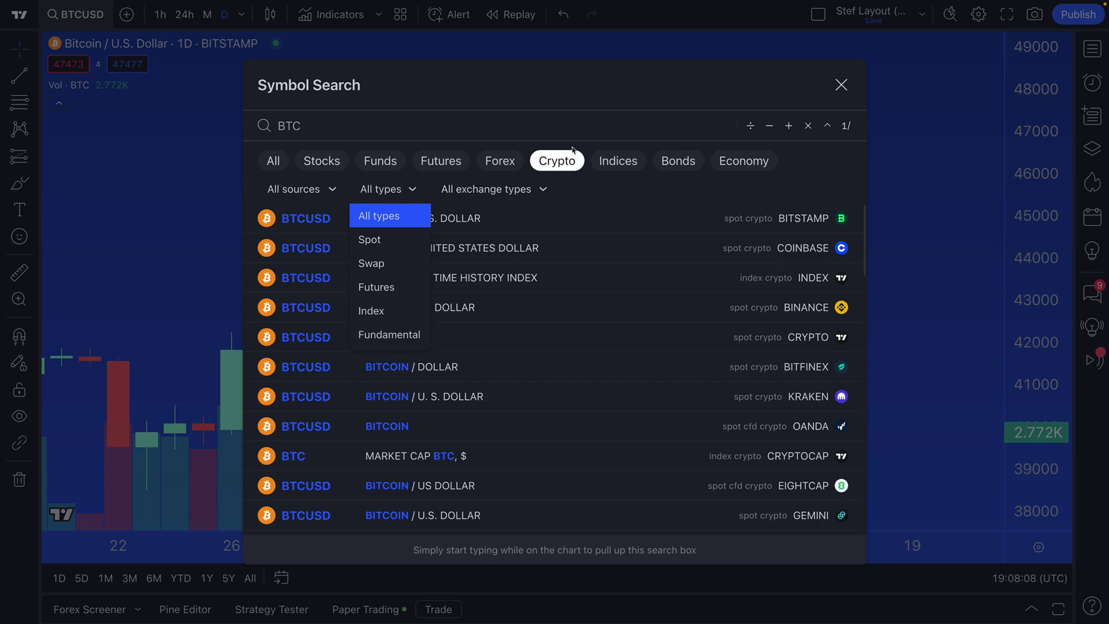
pyautogui.click(560, 160)
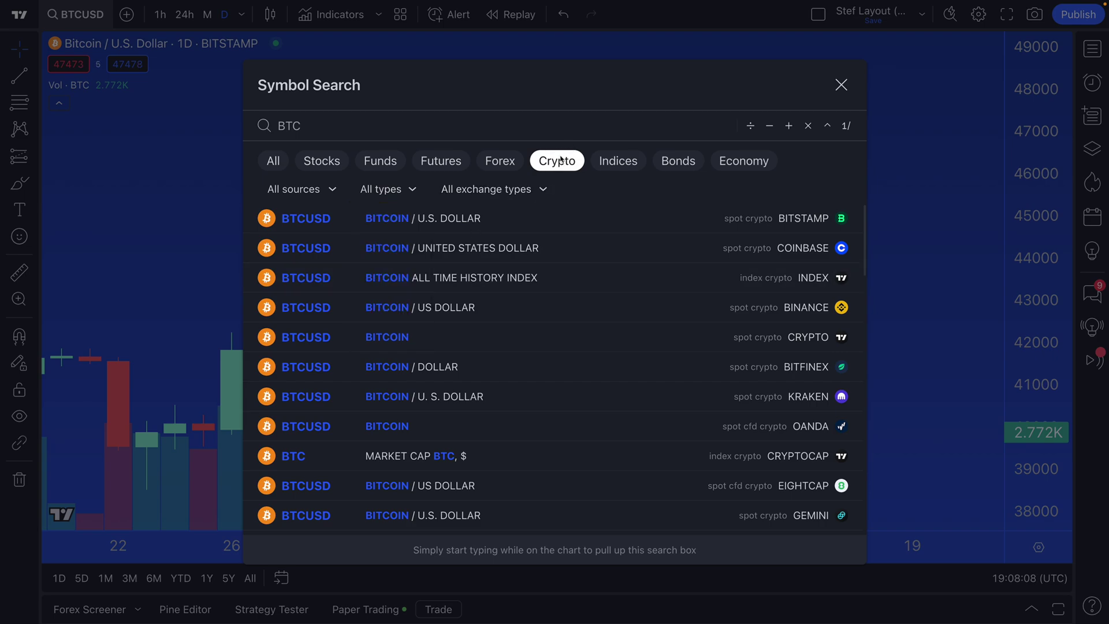
pyautogui.click(321, 194)
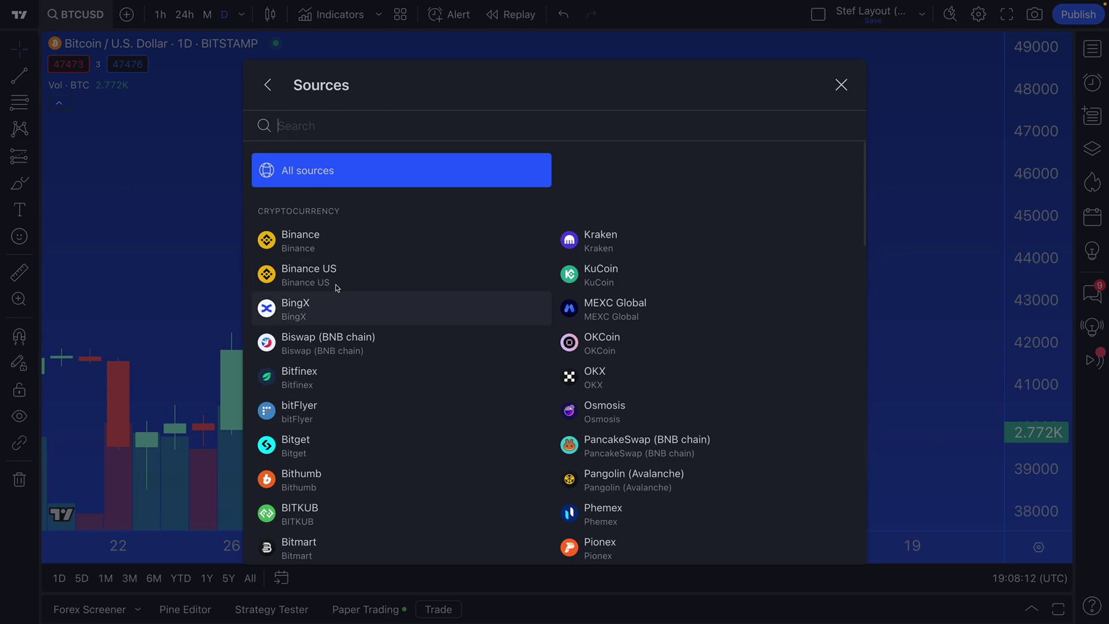
pyautogui.scroll(-15, 527, 412)
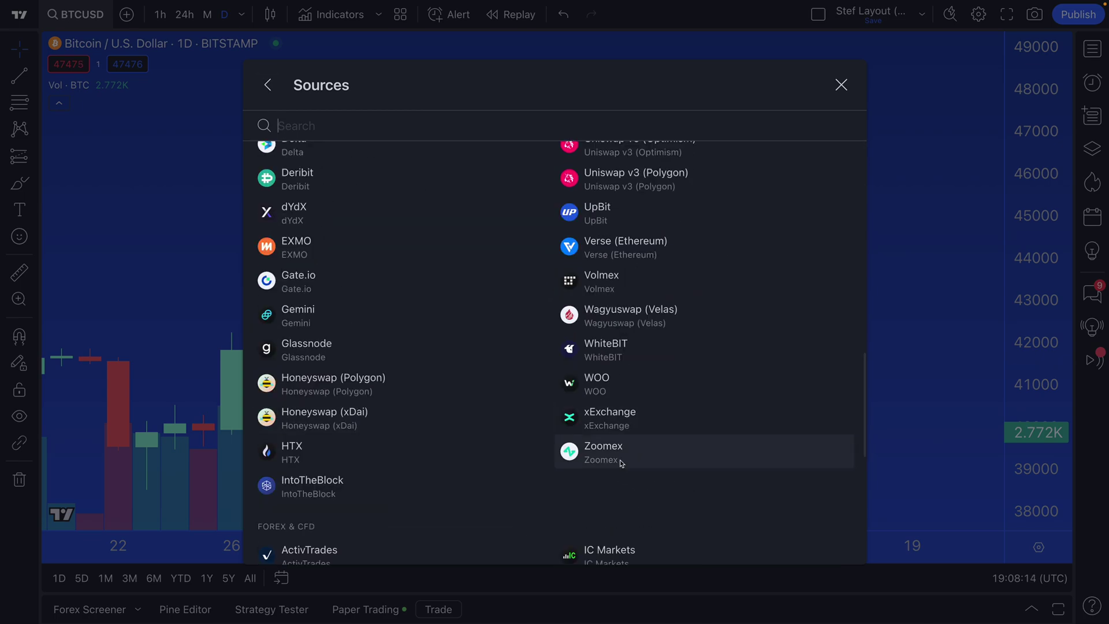
pyautogui.scroll(-8, 378, 381)
pyautogui.scroll(15, 341, 331)
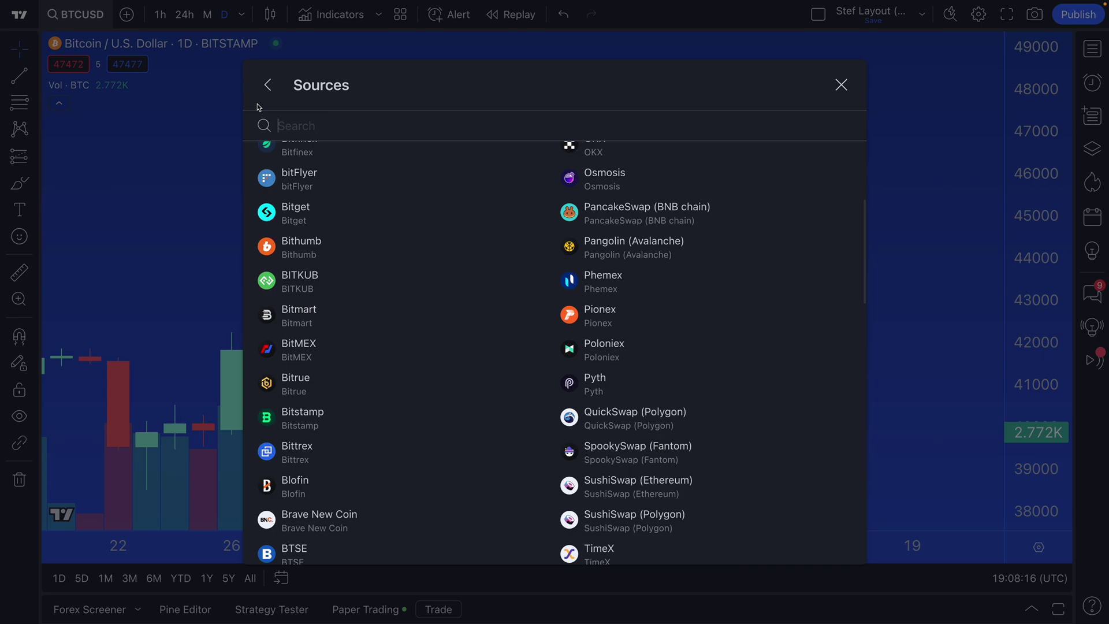
pyautogui.click(267, 85)
pyautogui.click(410, 192)
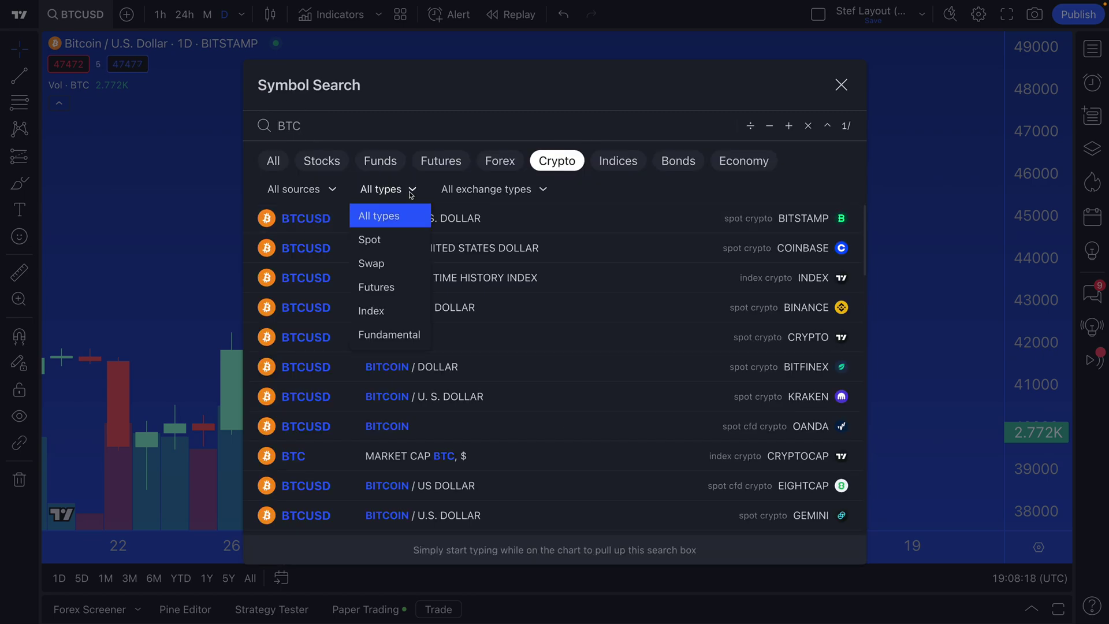
pyautogui.click(390, 240)
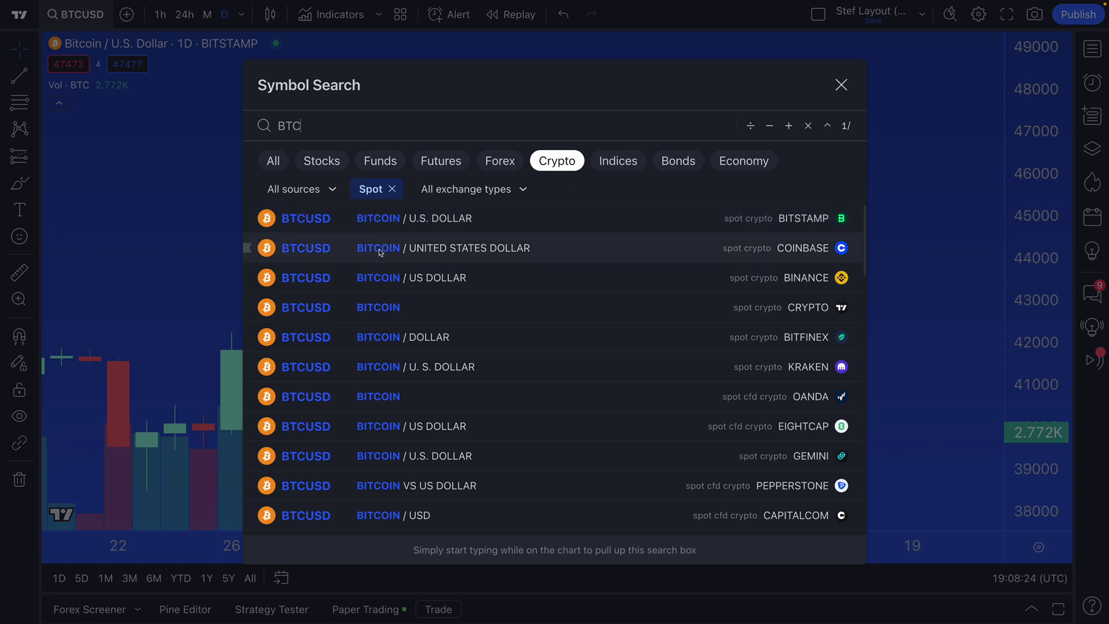
# Step: Switch the Spot filter to Swap, browse the swap contracts, then remove the Swap filter
pyautogui.click(392, 188)
pyautogui.click(384, 193)
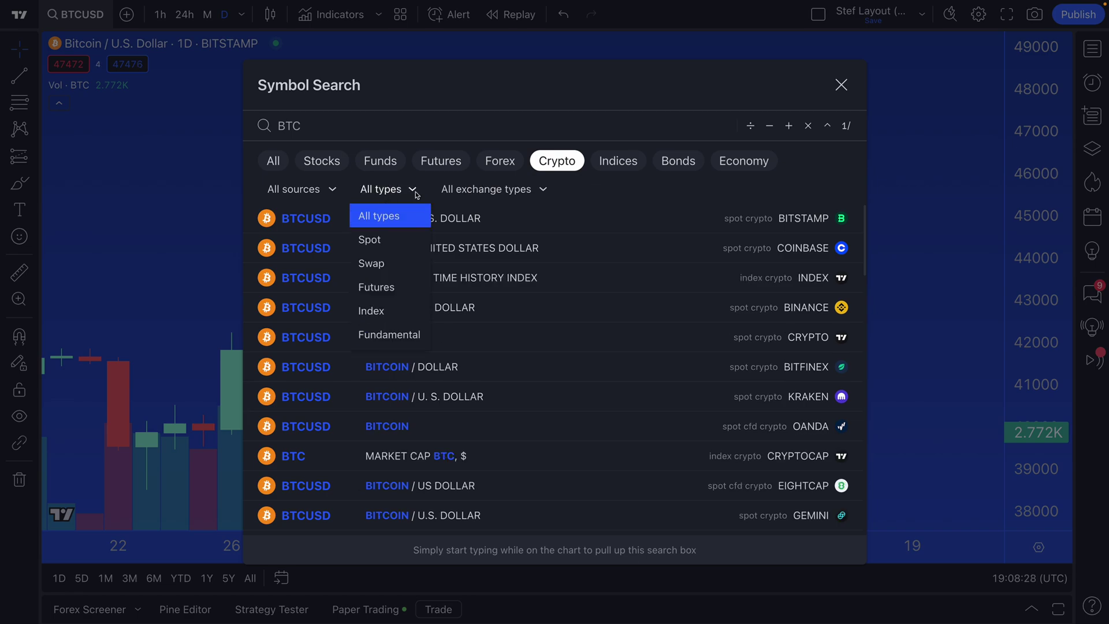
pyautogui.click(396, 265)
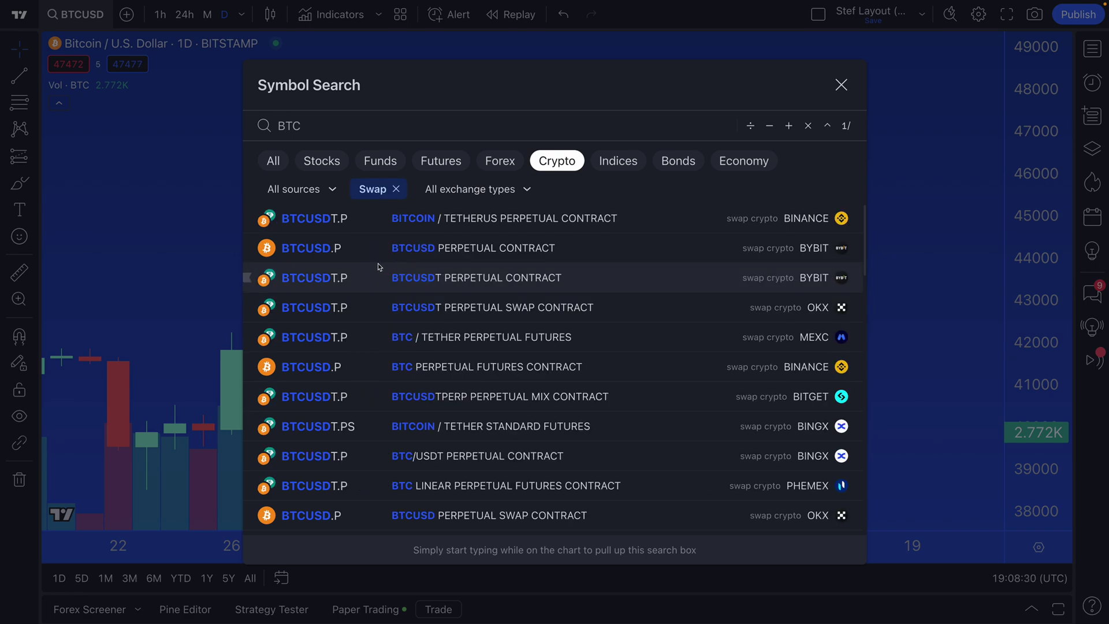
pyautogui.scroll(-8, 336, 351)
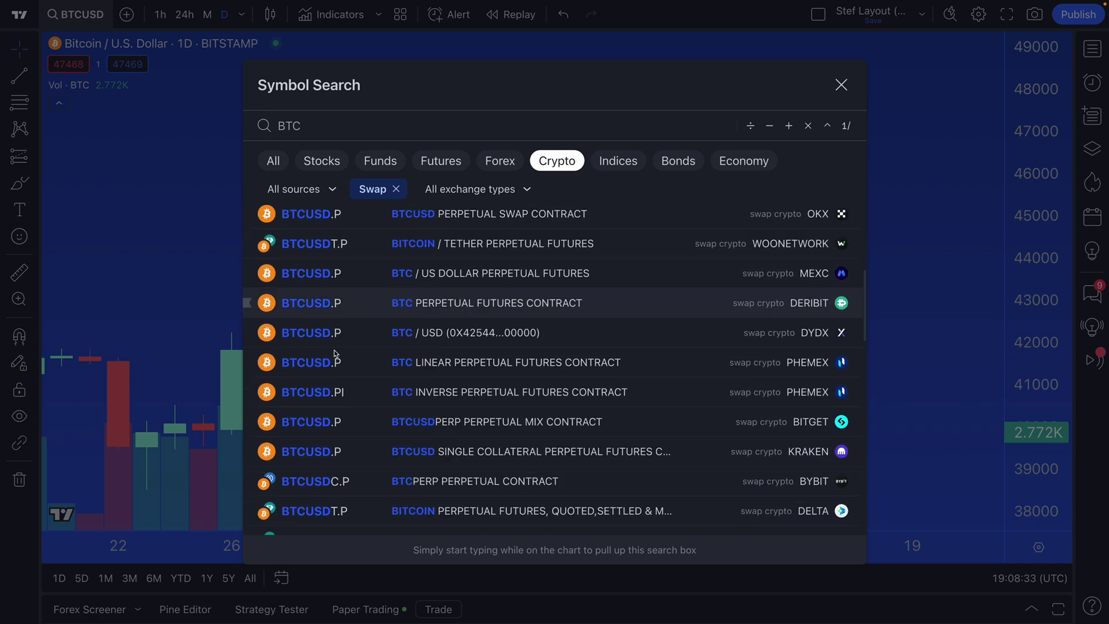
pyautogui.scroll(-4, 336, 354)
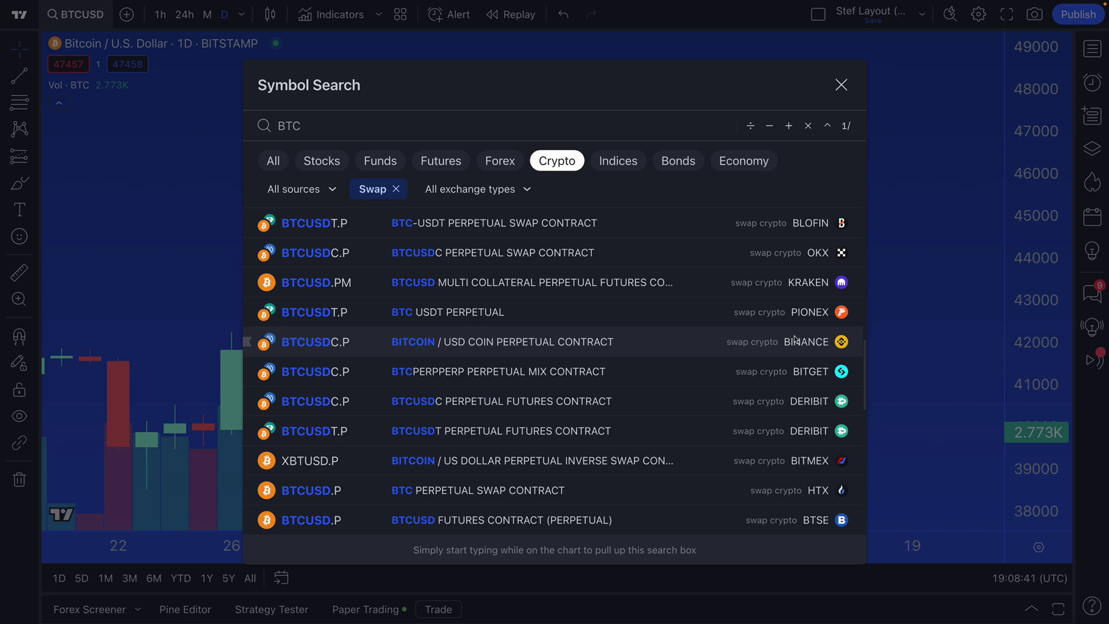
pyautogui.scroll(10, 704, 392)
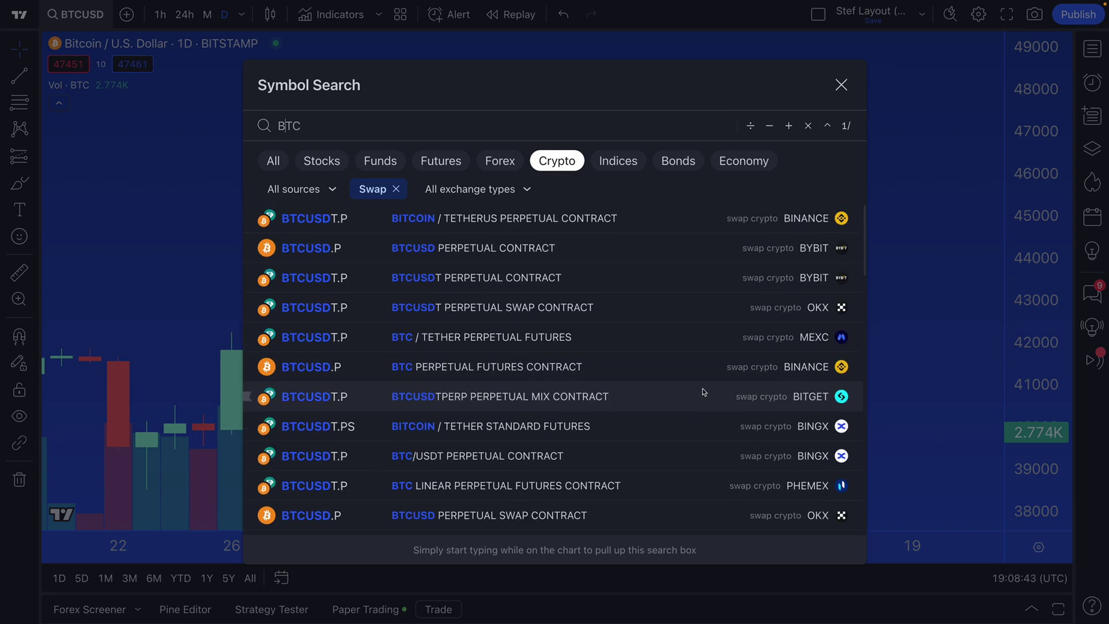
pyautogui.click(396, 189)
pyautogui.click(385, 189)
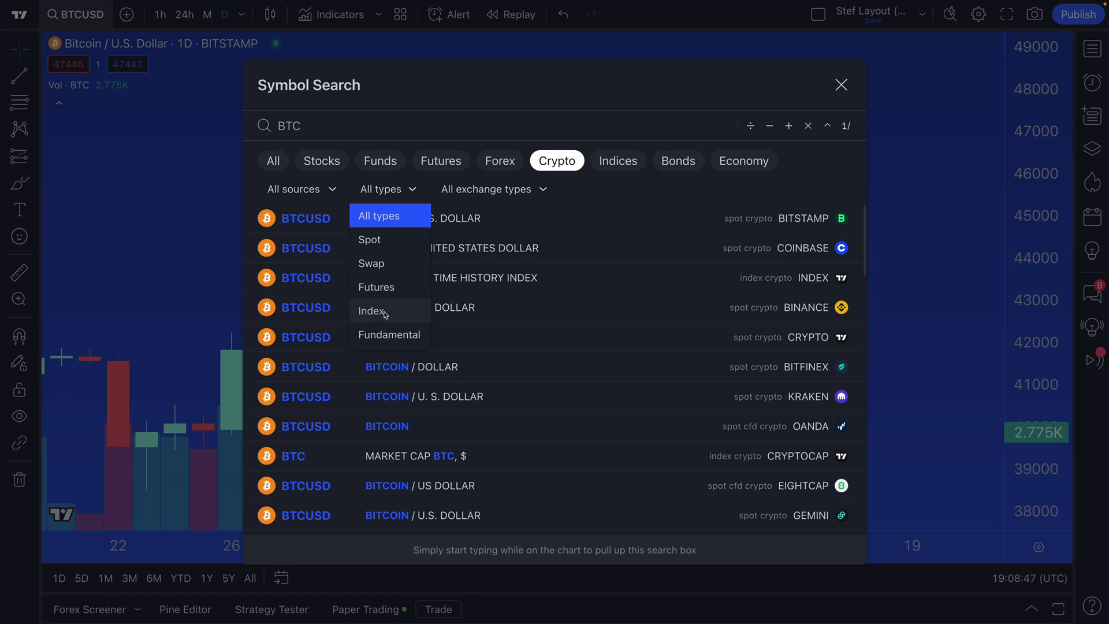
# Step: Apply the DEX exchange-type filter to BTC results, then remove it again
pyautogui.click(462, 189)
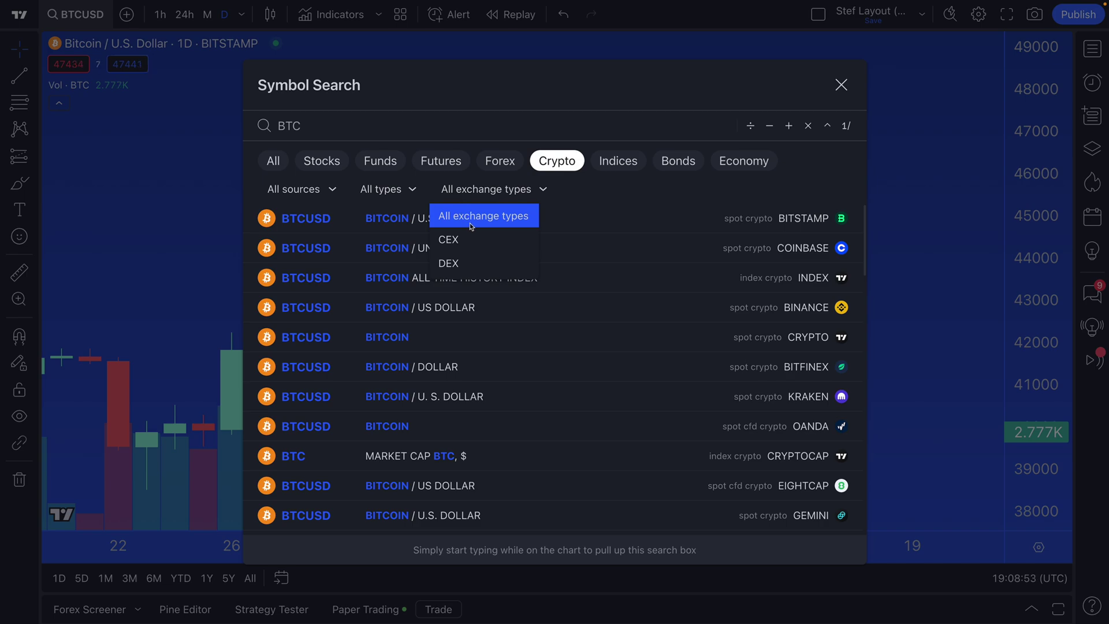
pyautogui.click(456, 266)
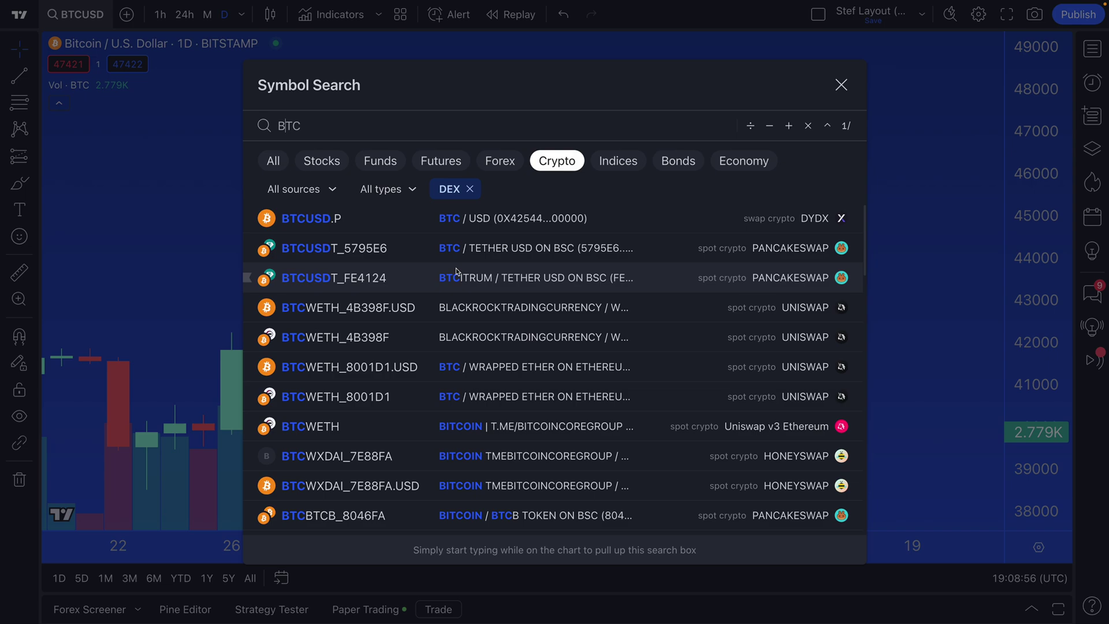
pyautogui.click(470, 190)
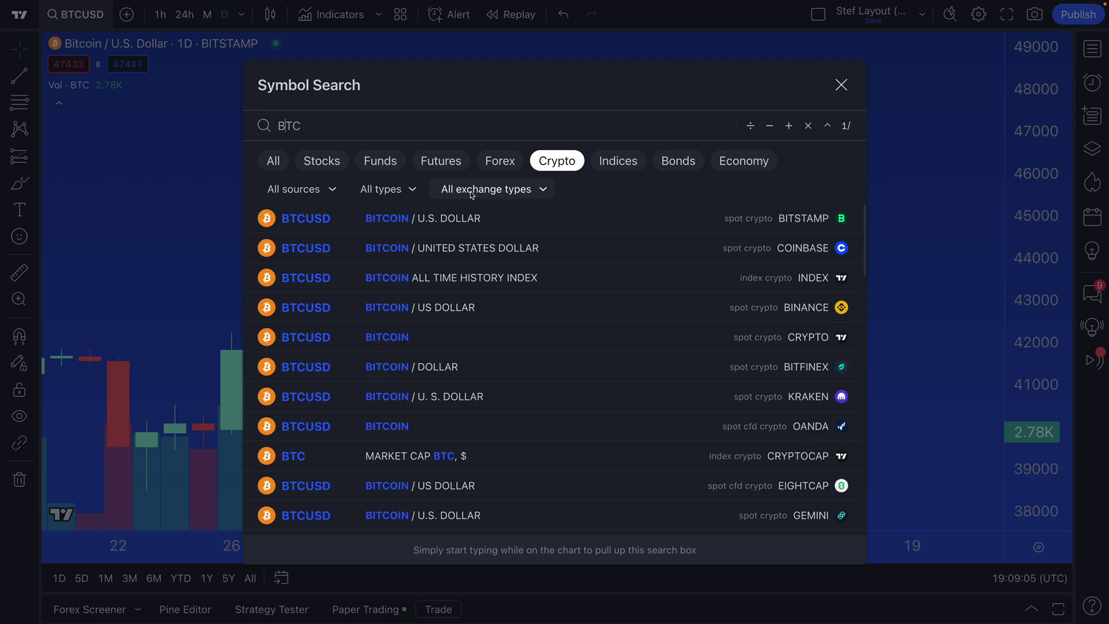
# Step: Filter BTC crypto results to Coinbase source and Spot type, keeping All exchange types
pyautogui.click(310, 196)
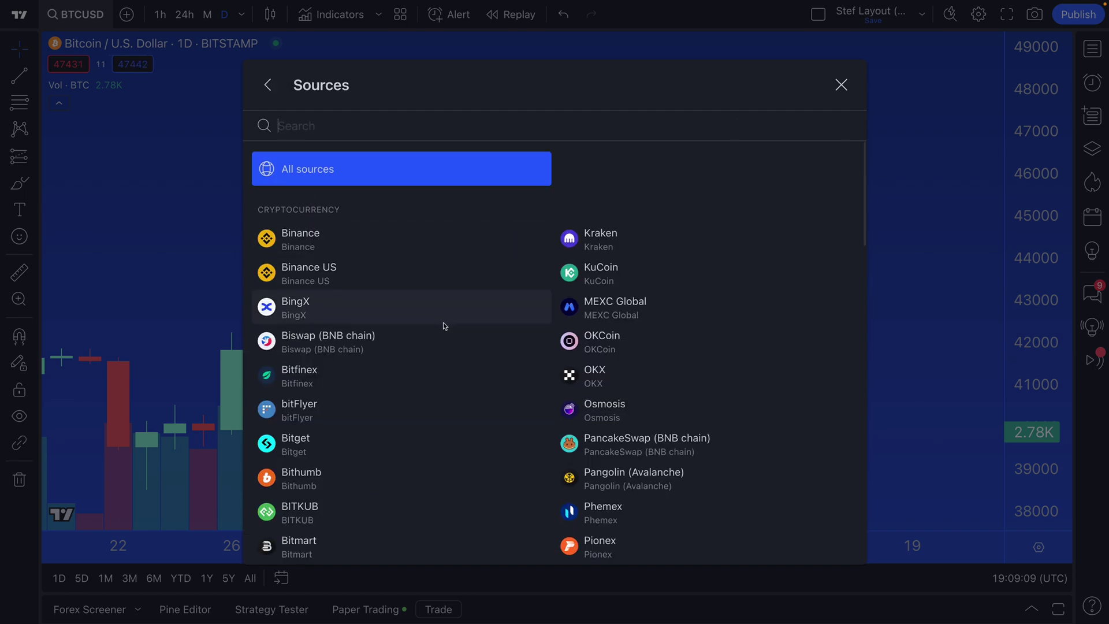
pyautogui.scroll(-5, 457, 347)
pyautogui.scroll(-4, 459, 350)
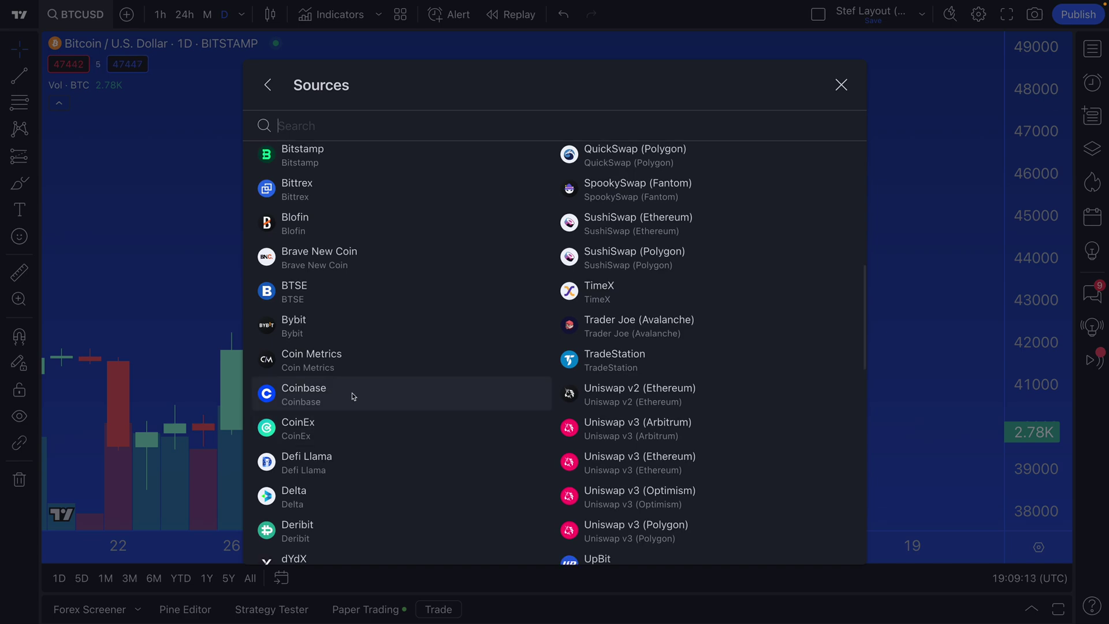
pyautogui.click(330, 406)
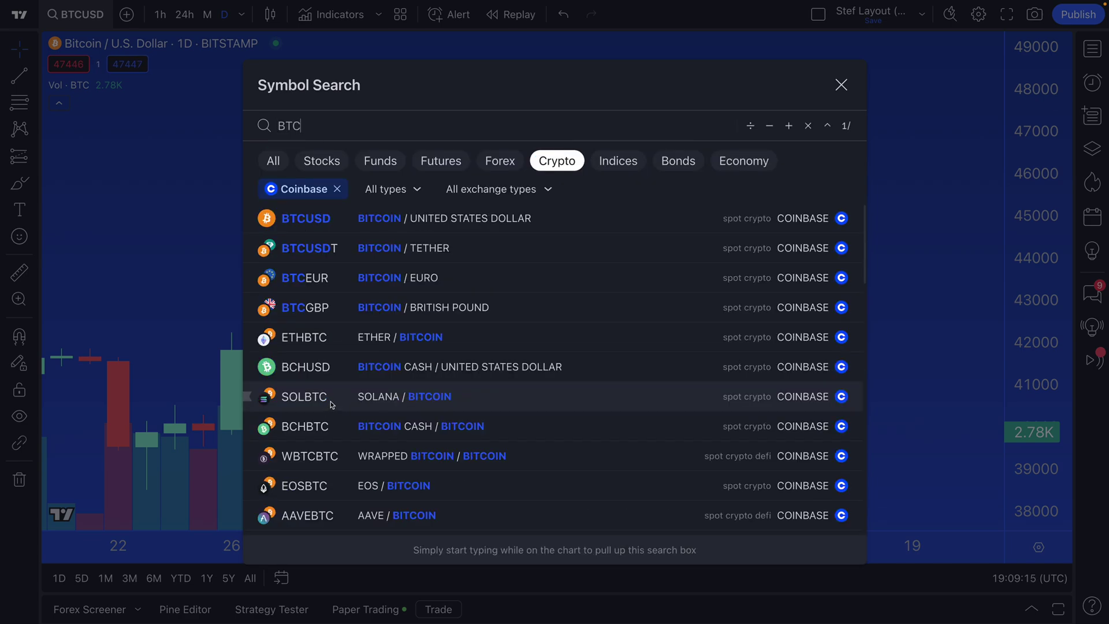
pyautogui.click(391, 189)
pyautogui.click(386, 241)
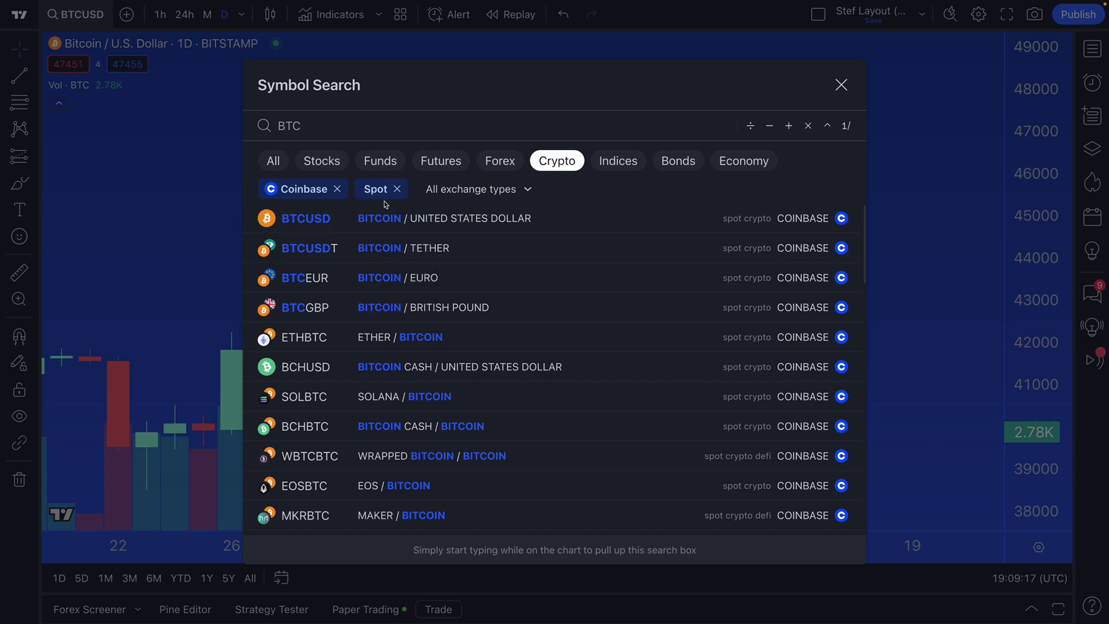
pyautogui.click(498, 187)
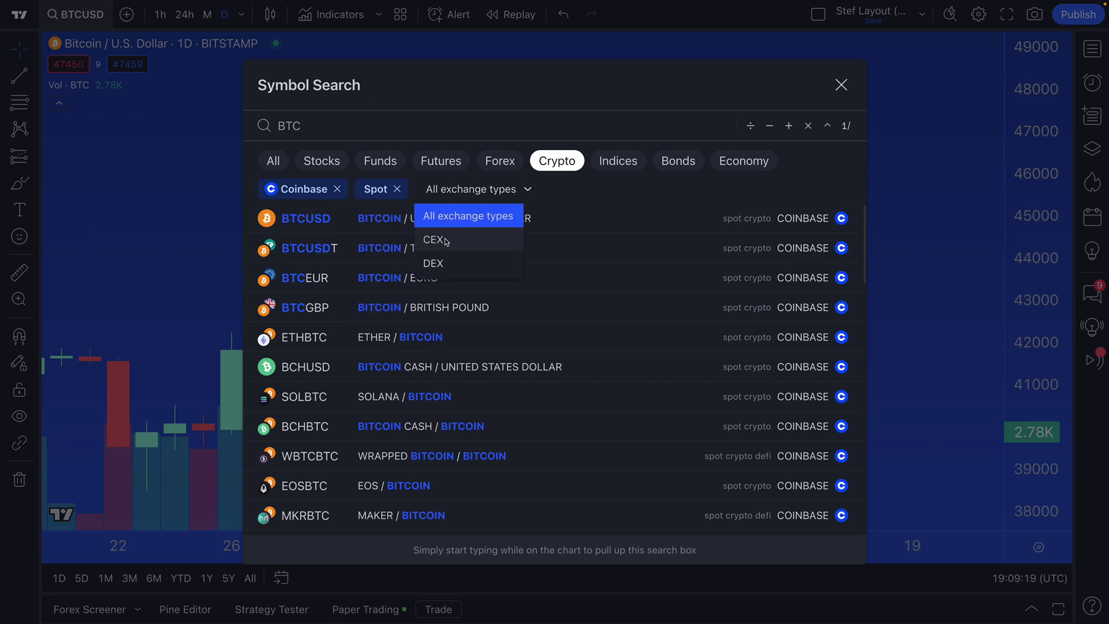
pyautogui.click(446, 219)
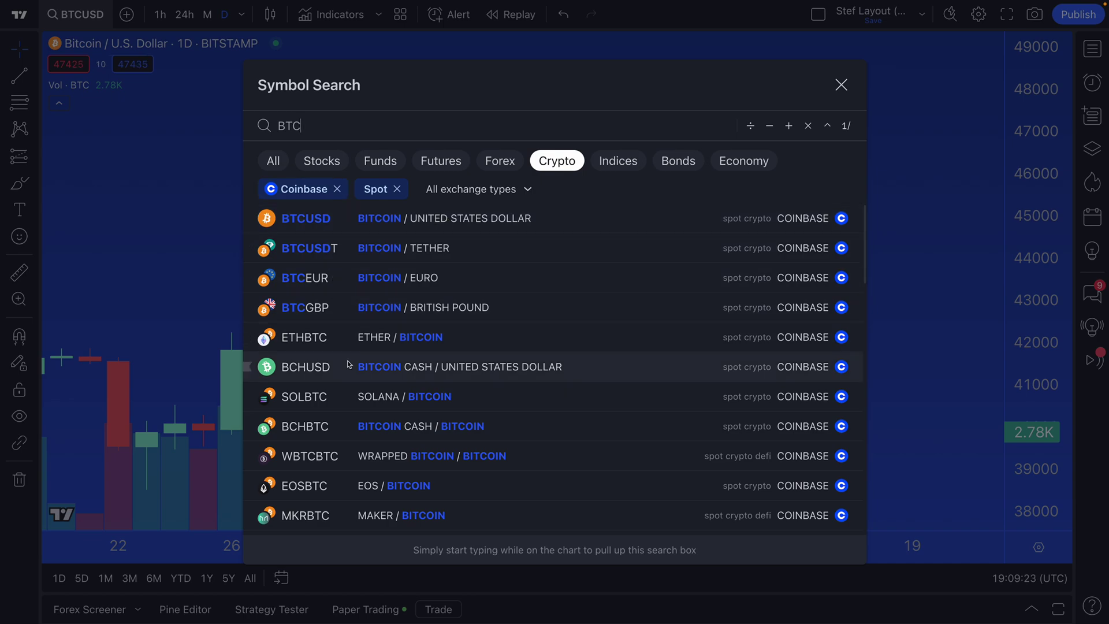
pyautogui.scroll(-10, 347, 355)
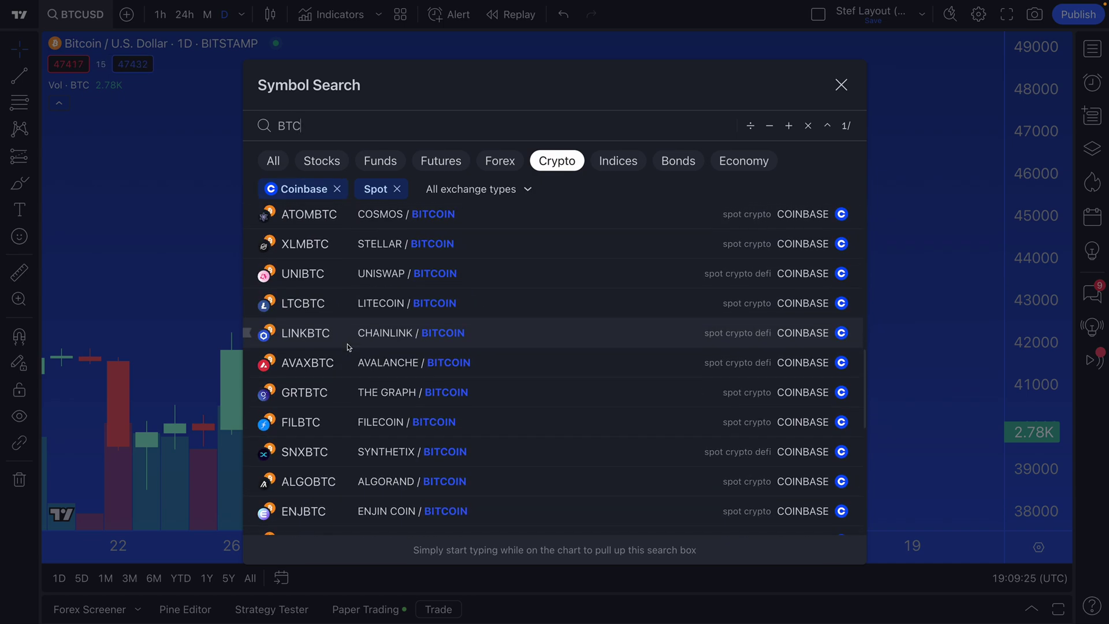
# Step: Clear the BTC query and scroll through all Coinbase spot pairs
pyautogui.doubleClick(284, 125)
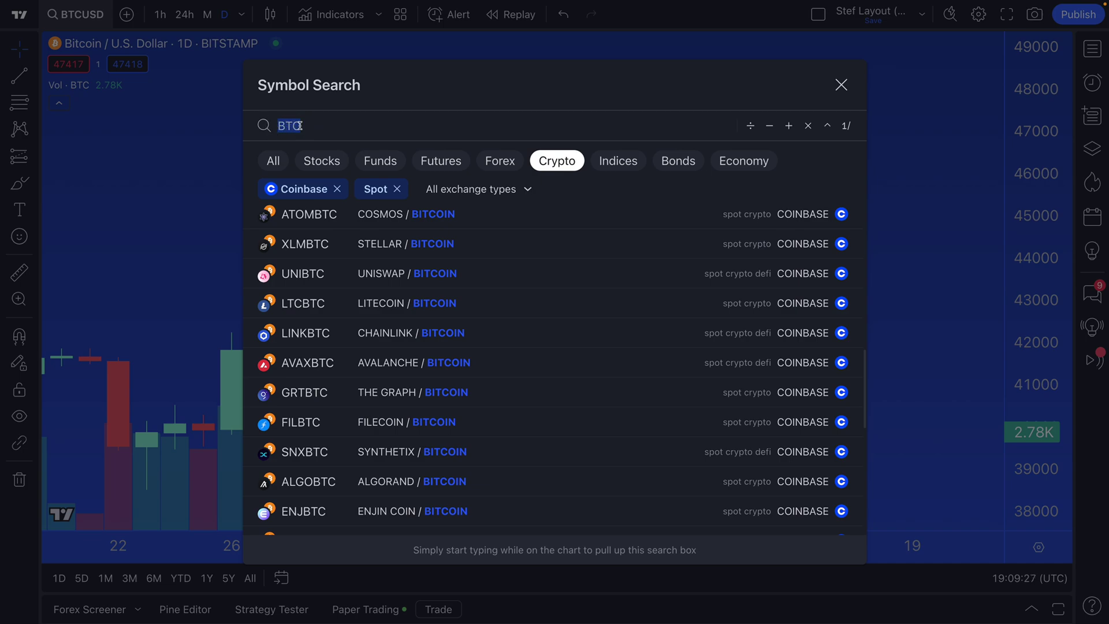
pyautogui.press('BackSpace')
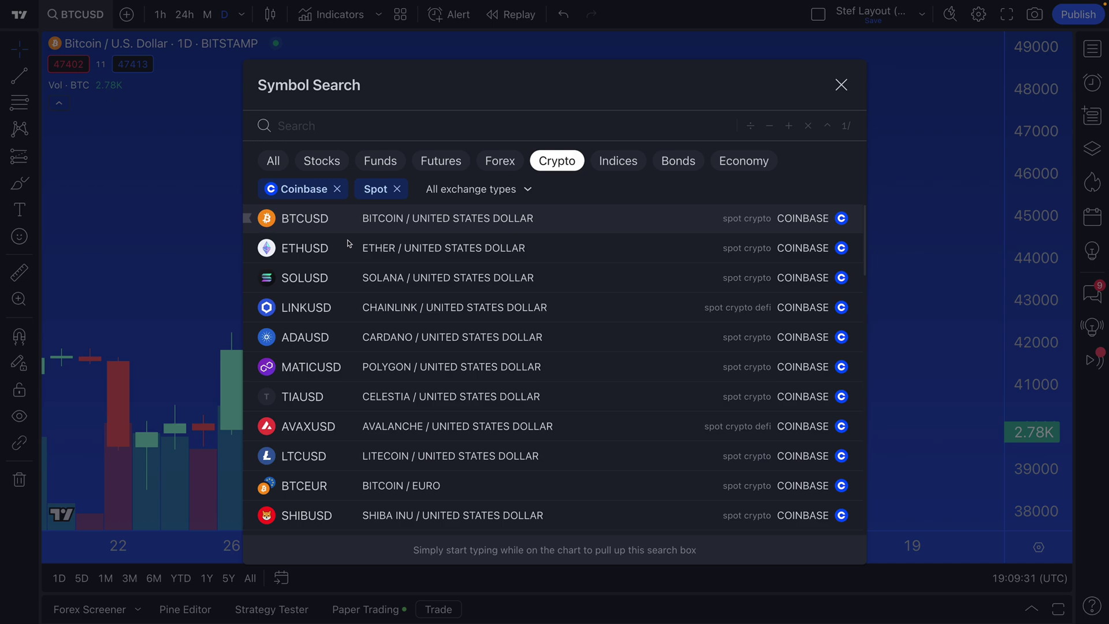
pyautogui.scroll(-7, 381, 370)
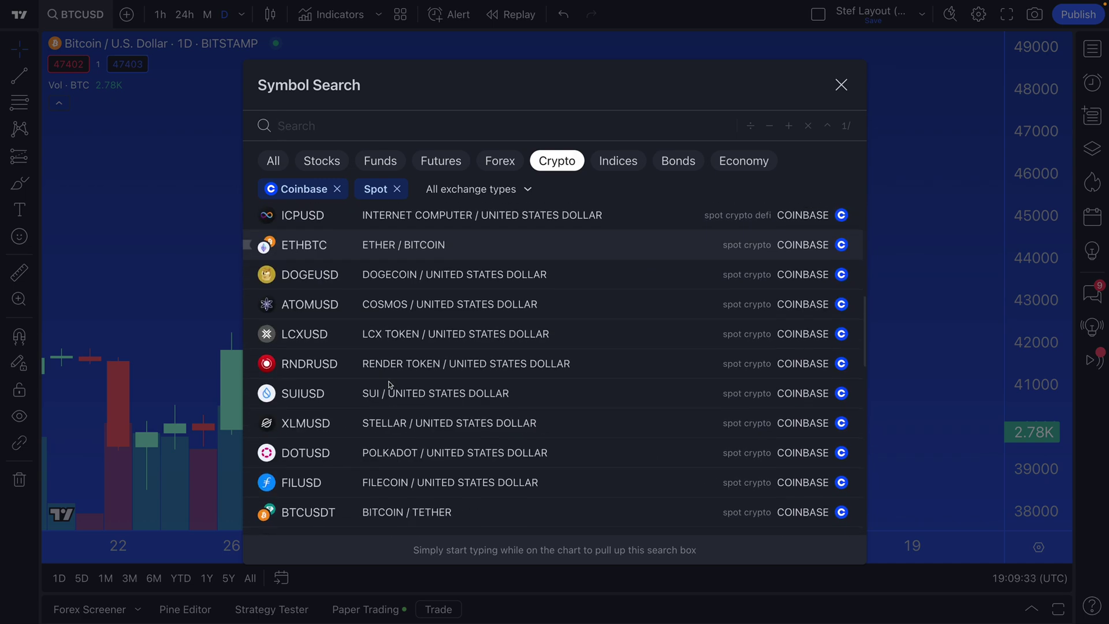
pyautogui.scroll(-15, 388, 382)
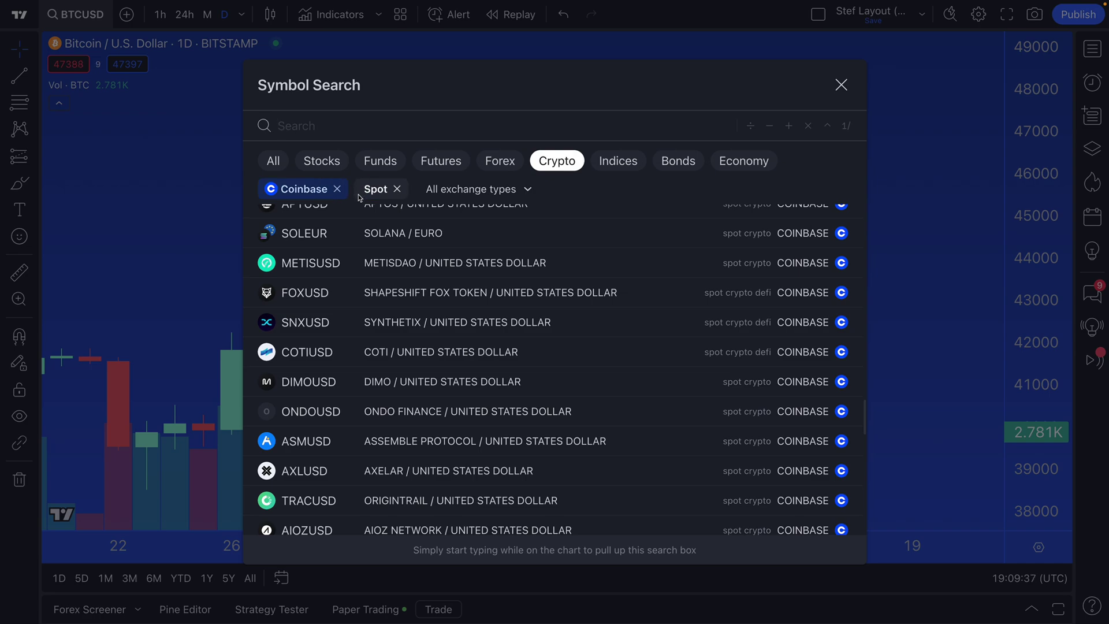
pyautogui.scroll(-13, 425, 369)
pyautogui.scroll(20, 424, 371)
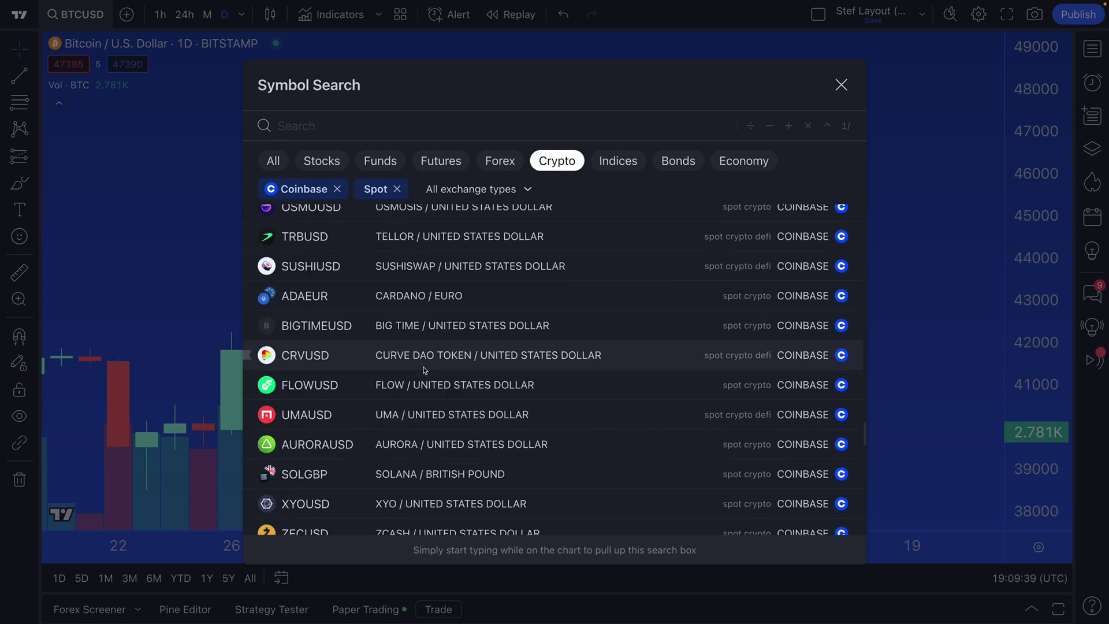
pyautogui.scroll(5, 424, 371)
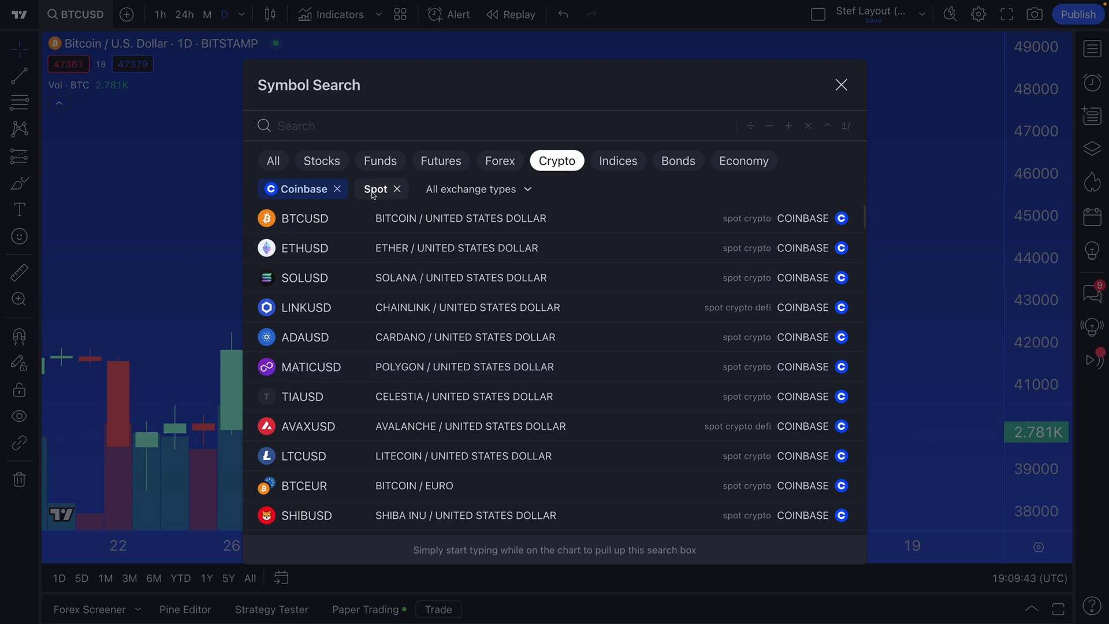
# Step: Close Symbol Search and return to the daily Bitstamp BTCUSD chart
pyautogui.click(840, 85)
pyautogui.scroll(3, 643, 254)
pyautogui.hscroll(-2, 584, 296)
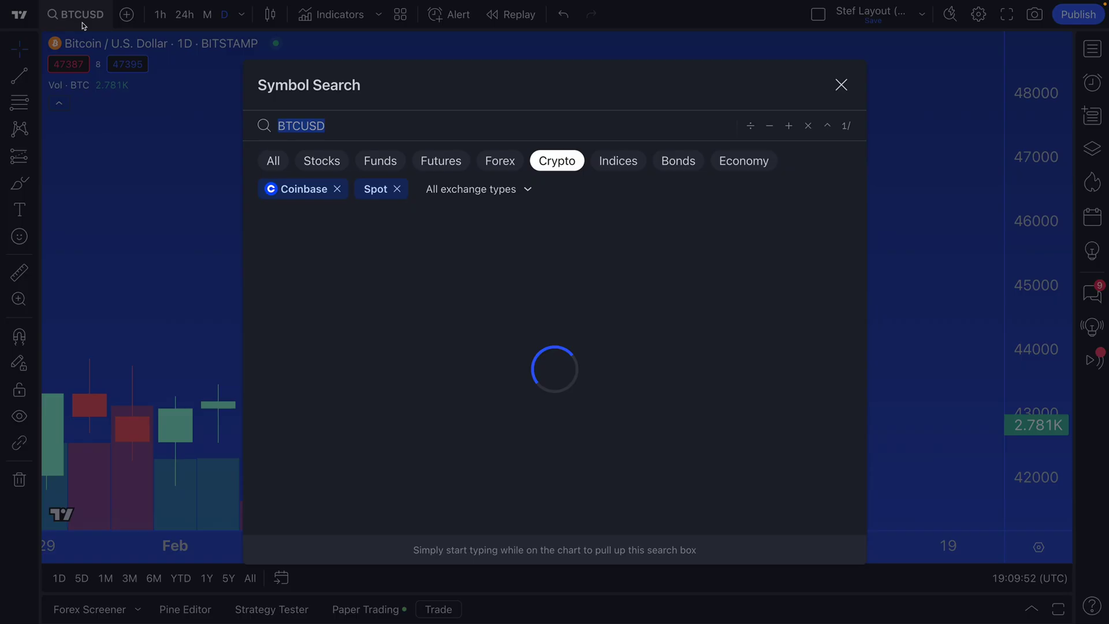
# Step: Drop the Coinbase and Spot chips, switch to All, clear 'BTCUSD', and close symbol search
pyautogui.click(81, 17)
pyautogui.click(337, 189)
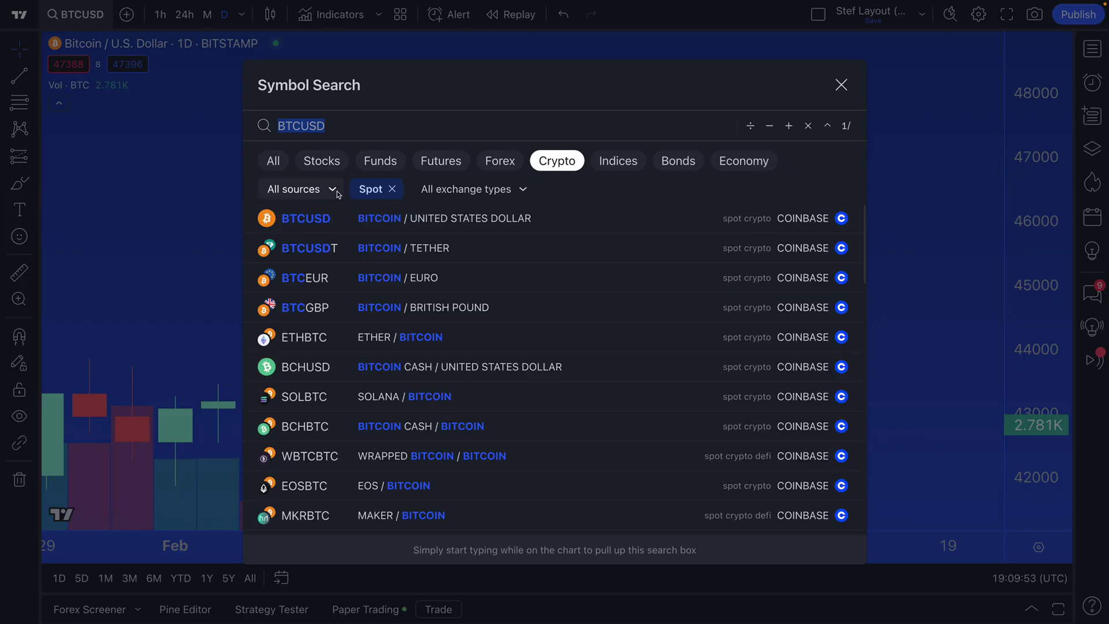
pyautogui.click(397, 189)
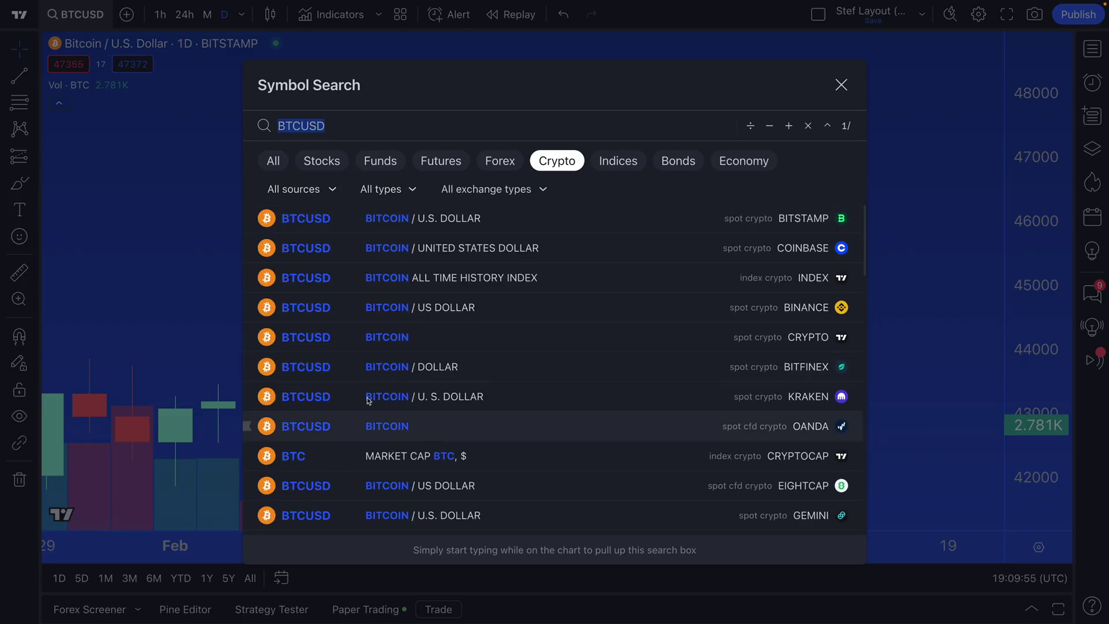
pyautogui.click(271, 162)
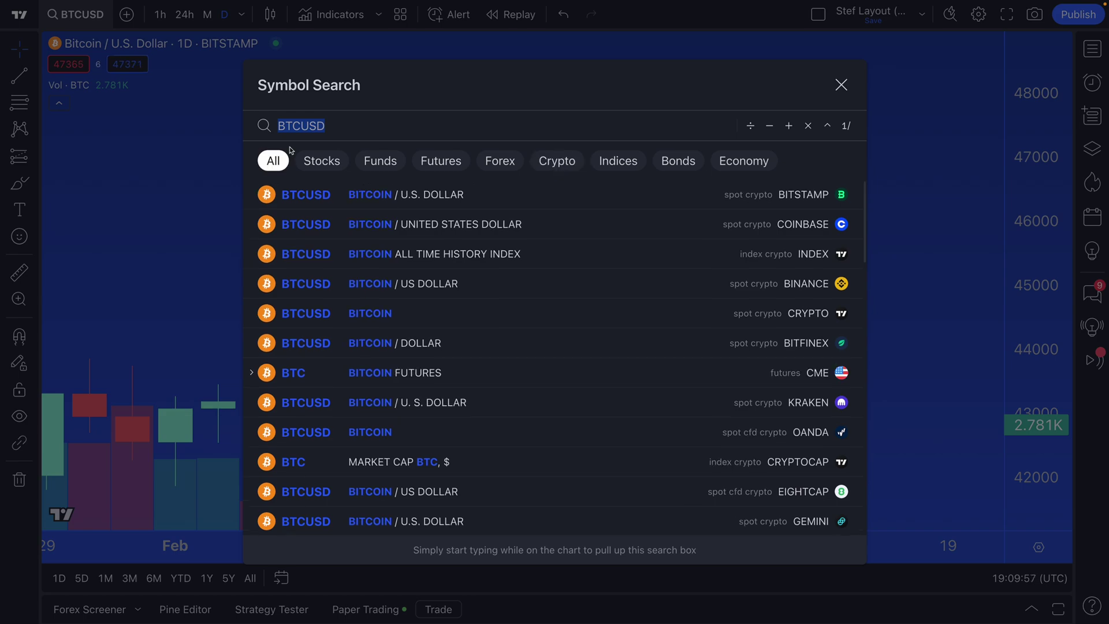
pyautogui.press('BackSpace')
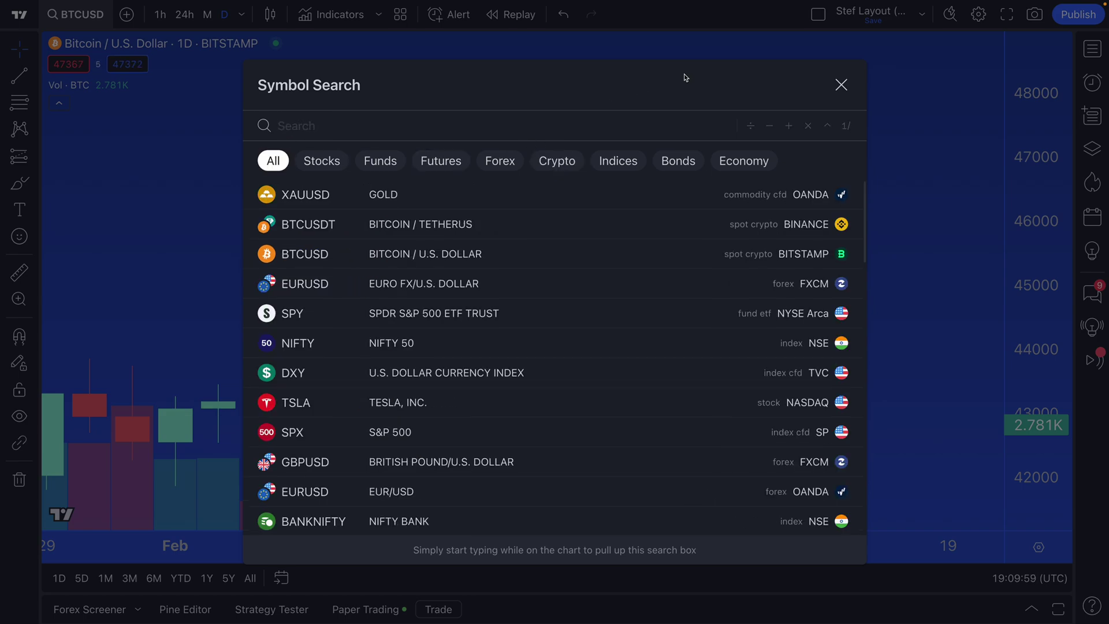
pyautogui.click(841, 85)
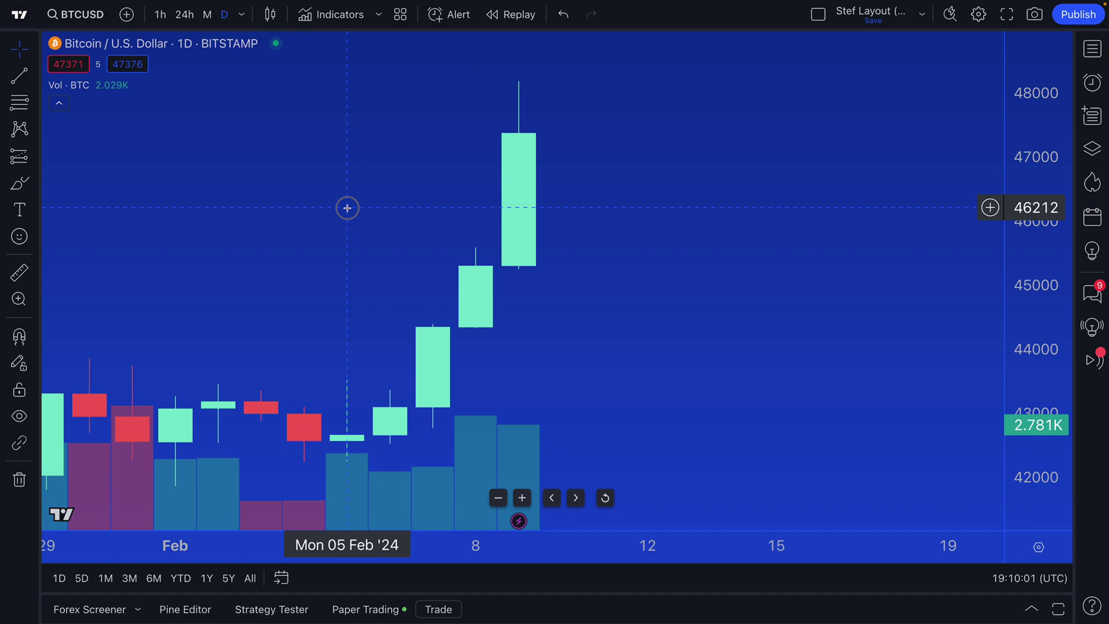
pyautogui.hscroll(-3, 347, 207)
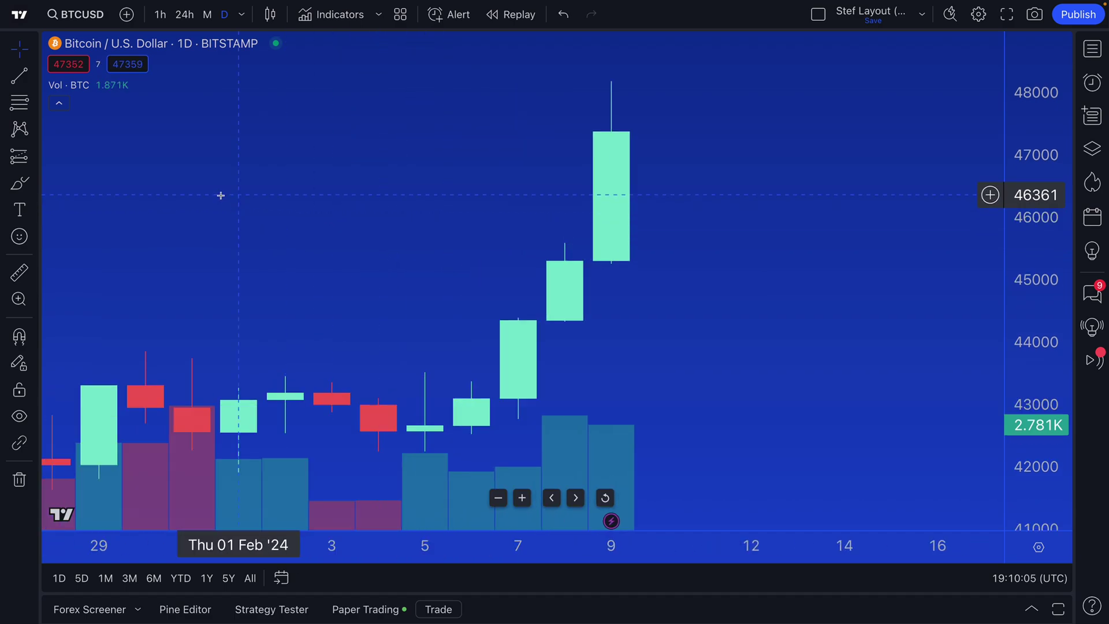
# Step: Browse the Stocks, Funds, Futures, Forex, Indices, Bonds and Economy categories in symbol search
pyautogui.click(75, 15)
pyautogui.click(324, 161)
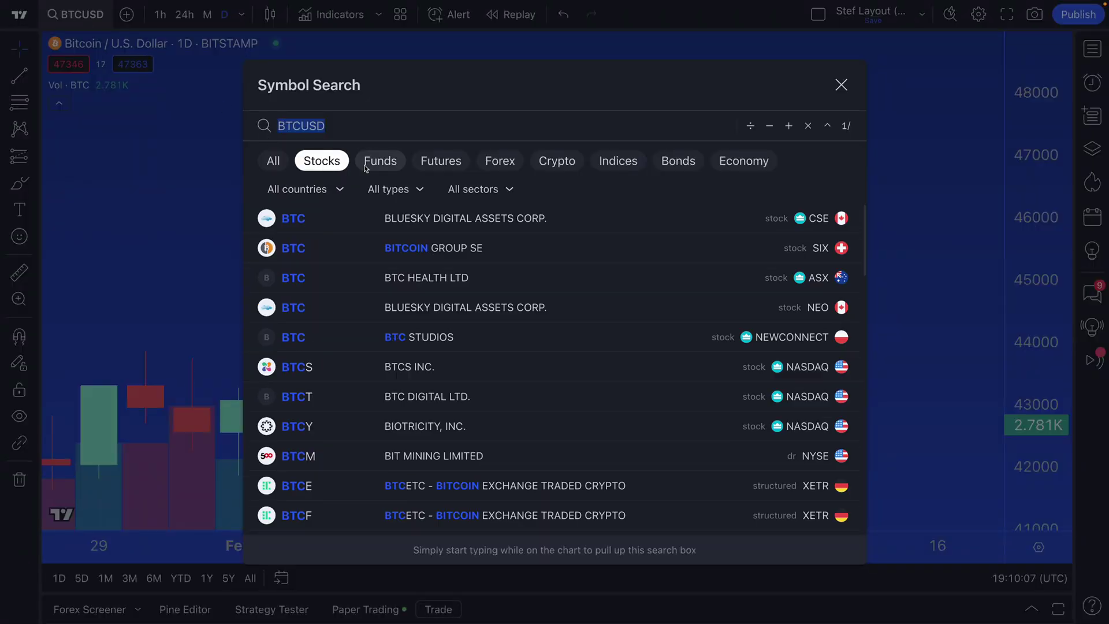
pyautogui.click(373, 165)
pyautogui.click(440, 163)
pyautogui.click(500, 163)
pyautogui.click(635, 166)
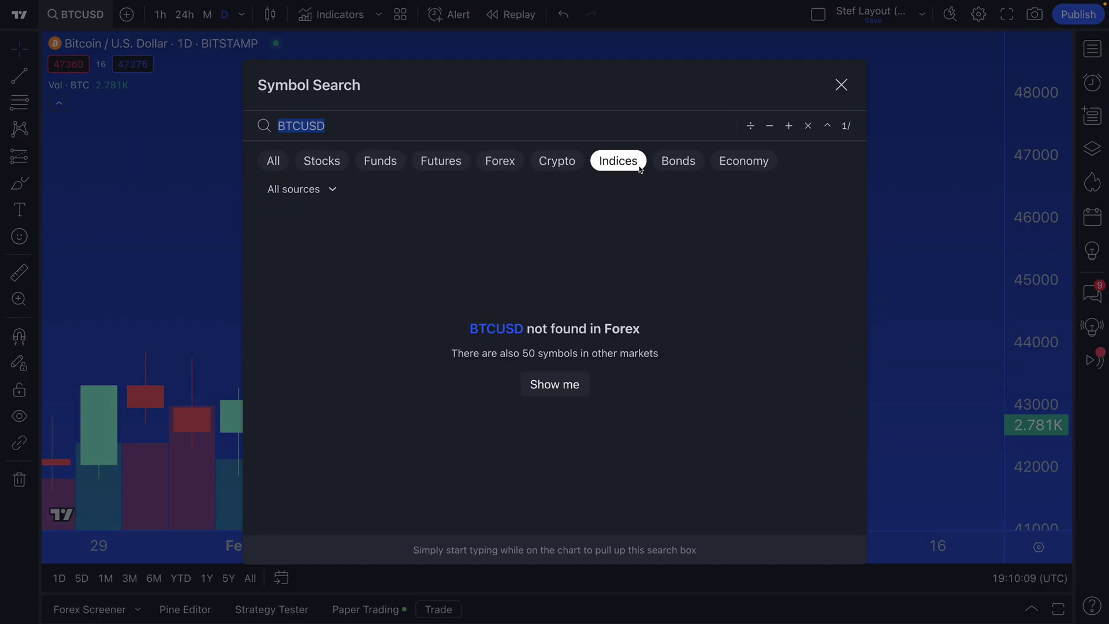
pyautogui.click(678, 161)
pyautogui.click(744, 161)
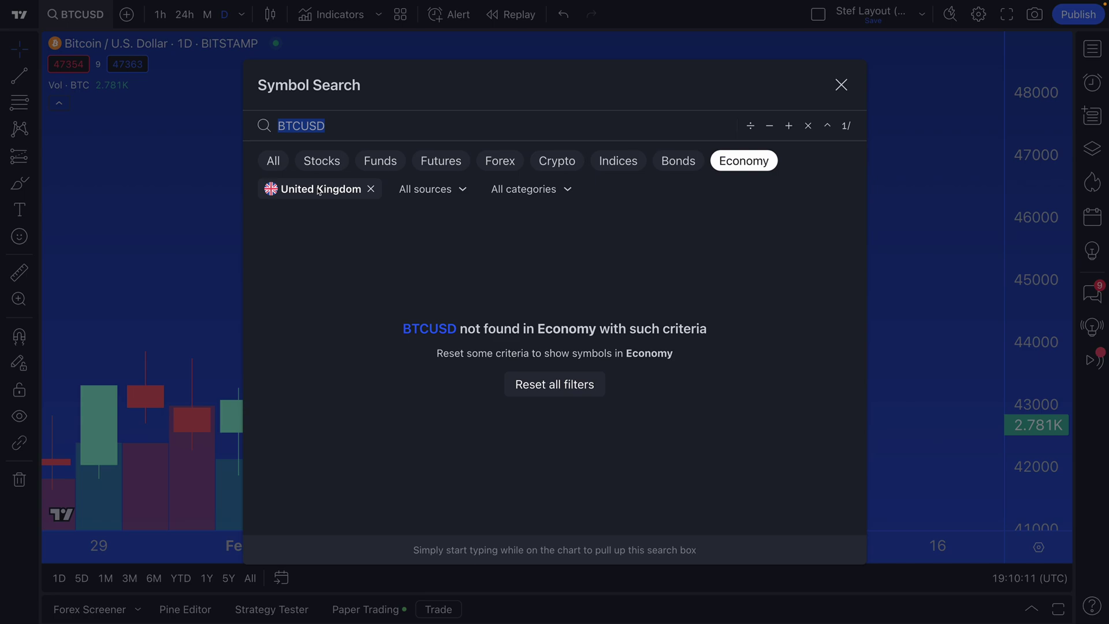
# Step: Remove the United Kingdom filter, clear the BTCUSD query, and show unfiltered Stocks results
pyautogui.click(373, 190)
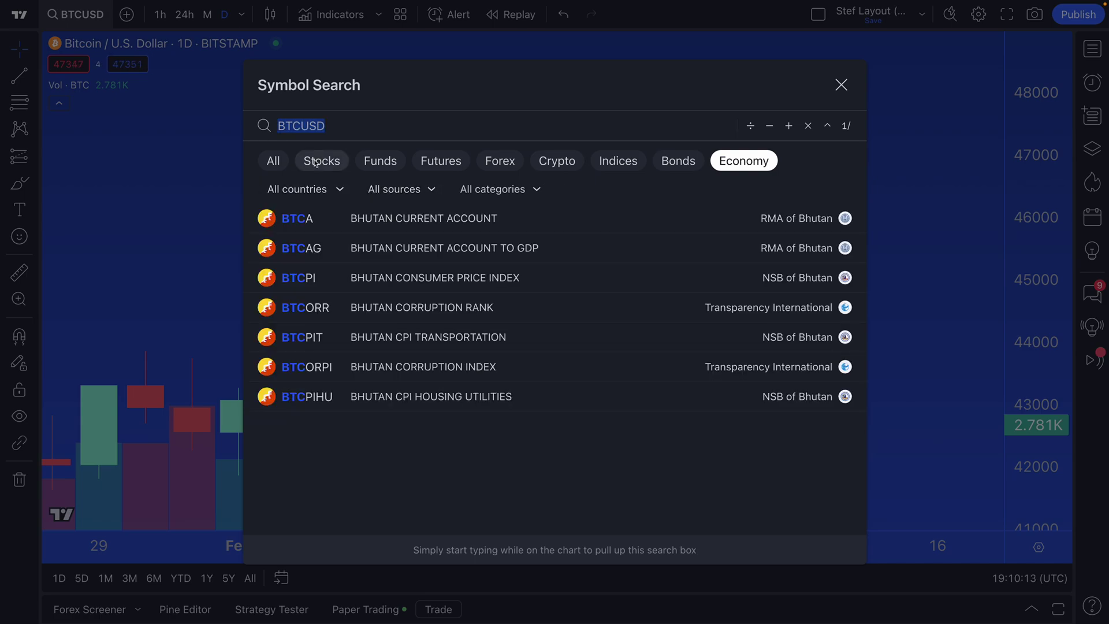
pyautogui.click(277, 162)
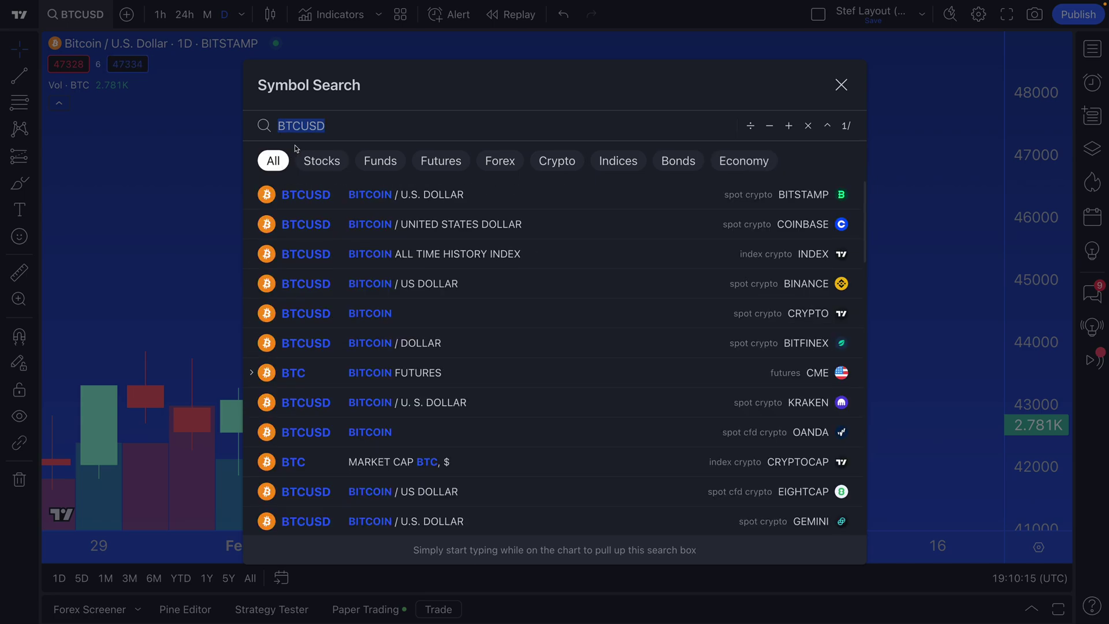
pyautogui.press('BackSpace')
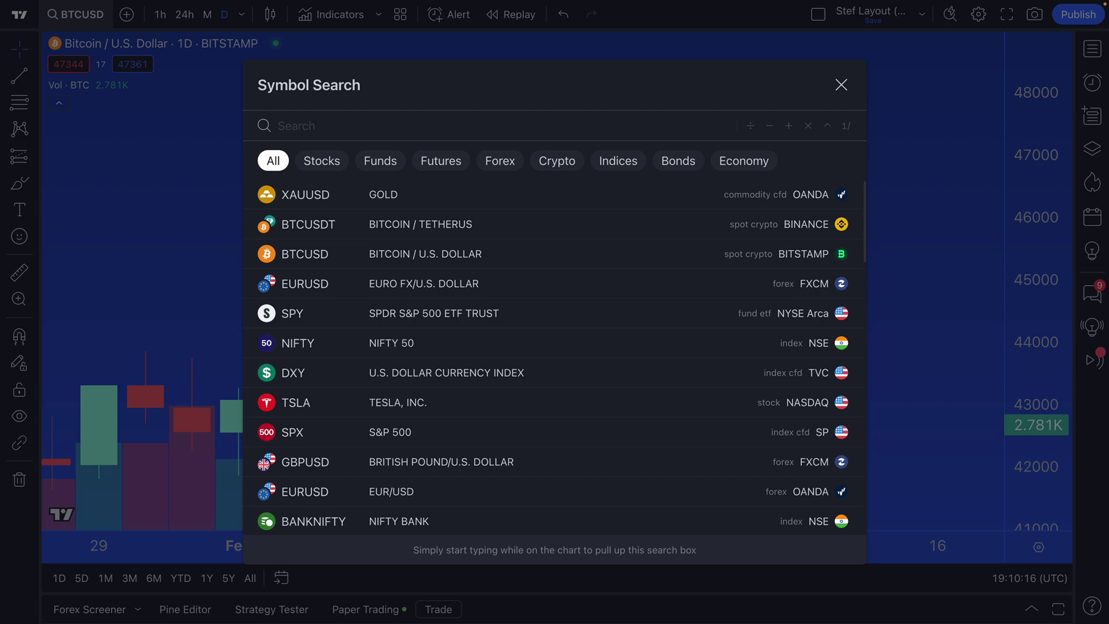
pyautogui.click(327, 162)
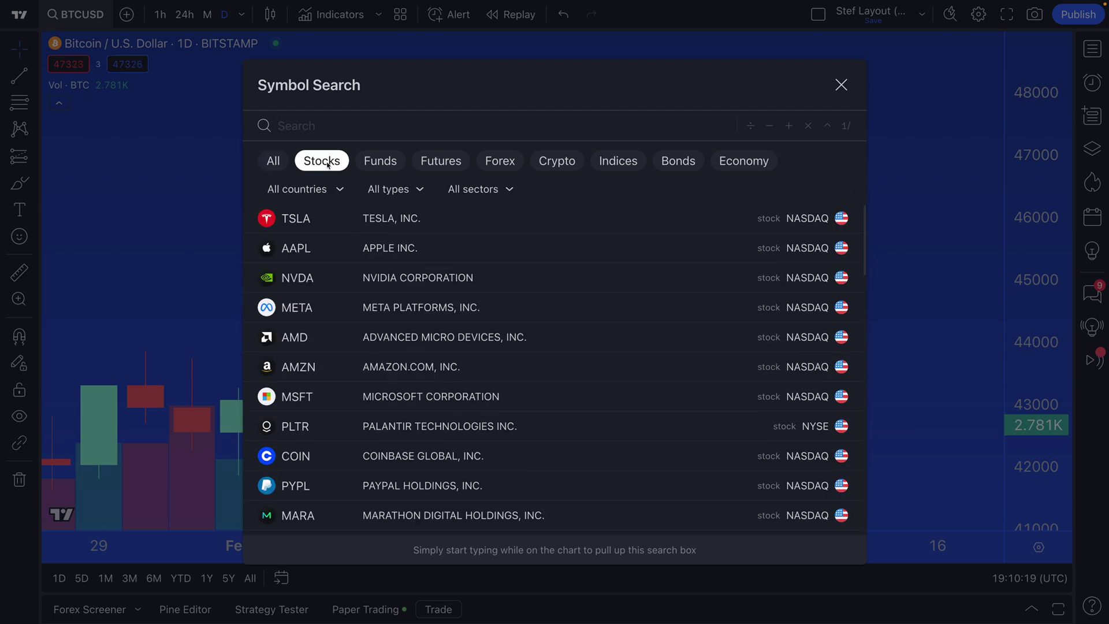